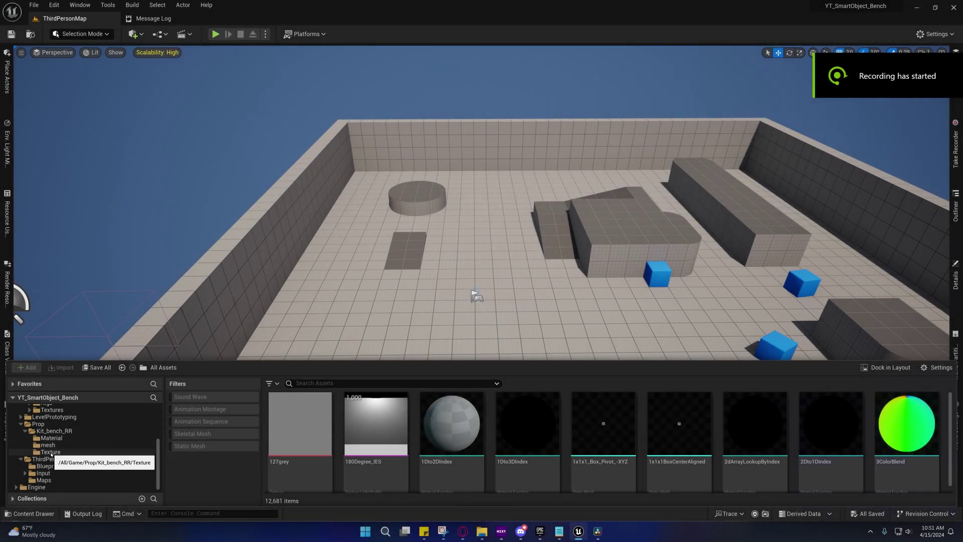
- Select the ThirdPerson folder in the Content Browser to show its contents
scroll(47, 457, "up", 2)
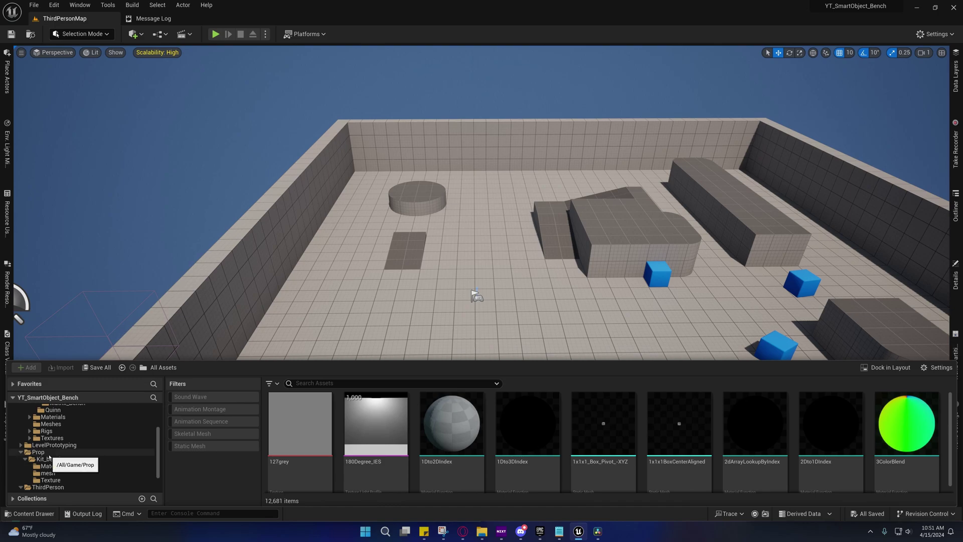
scroll(44, 469, "down", 2)
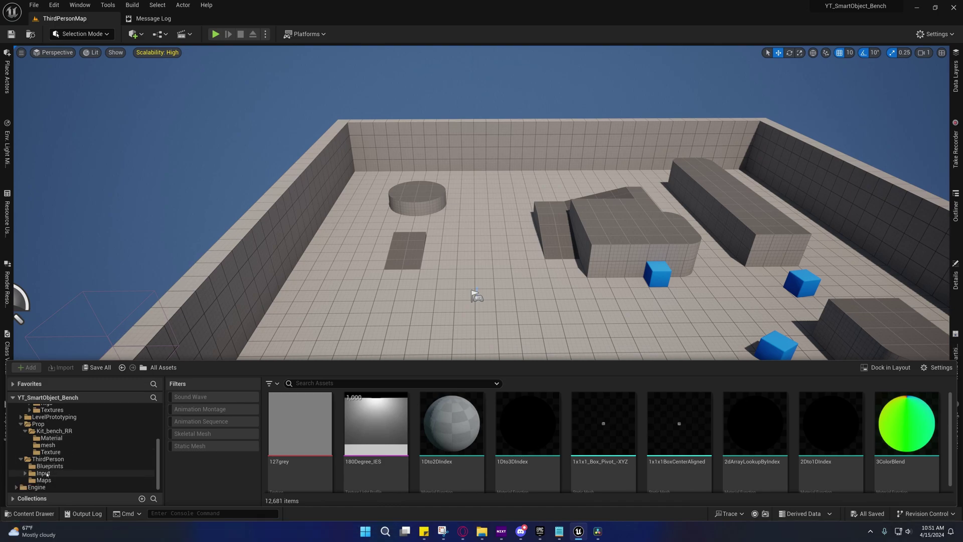
left_click(46, 458)
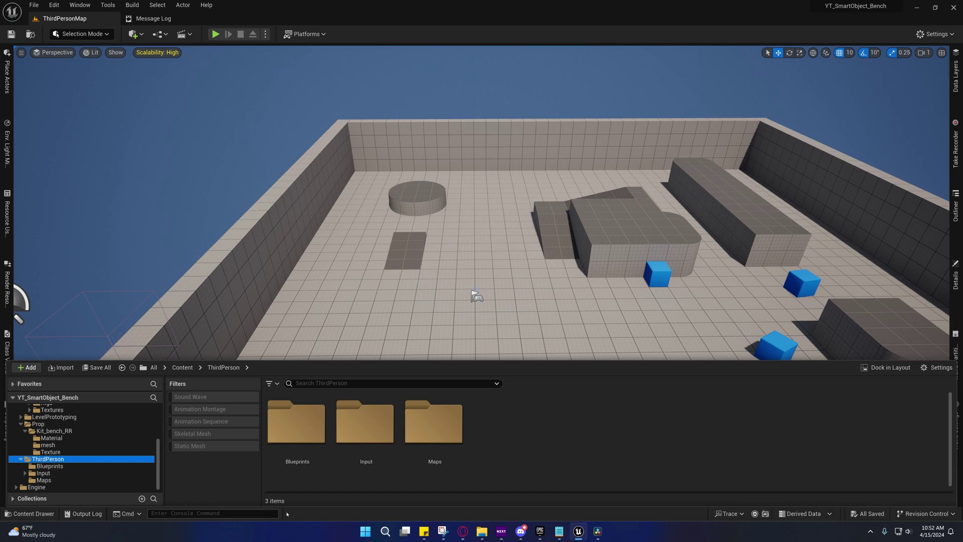
- Add a new folder named NPC inside ThirdPerson and open it
right_click(487, 430)
left_click(511, 151)
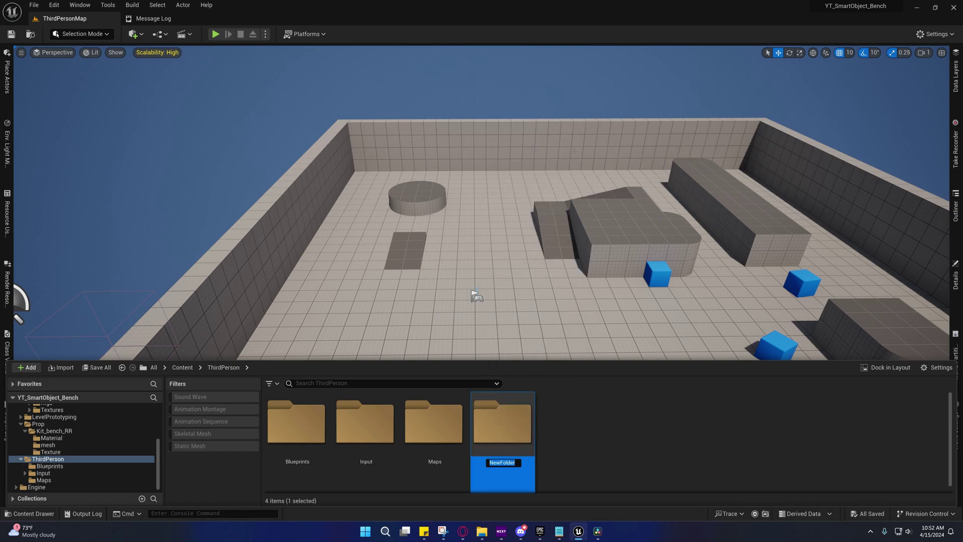
type("NPC")
key("Return")
double_click(494, 411)
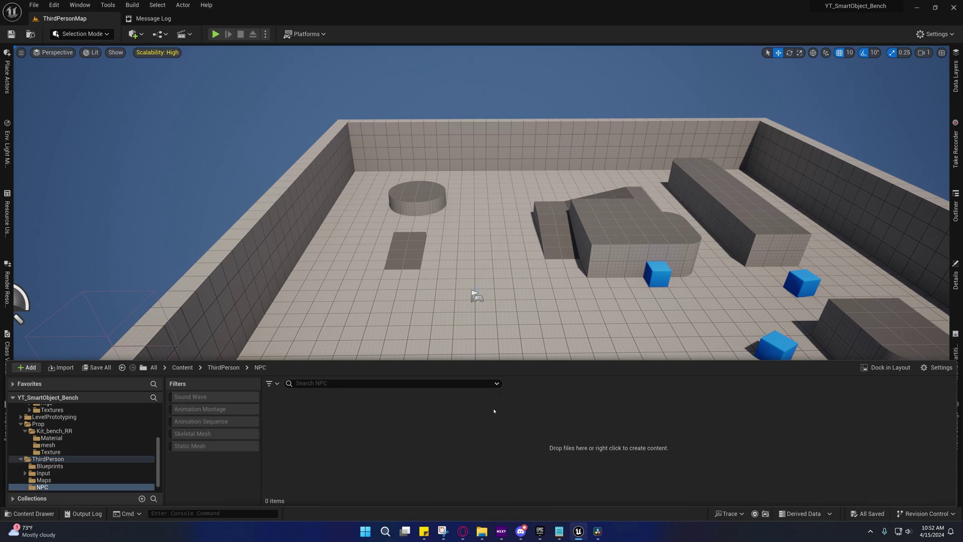
- Create a Blueprint class with DetourCrowdAIController as parent and name it AIC_NPC
right_click(346, 413)
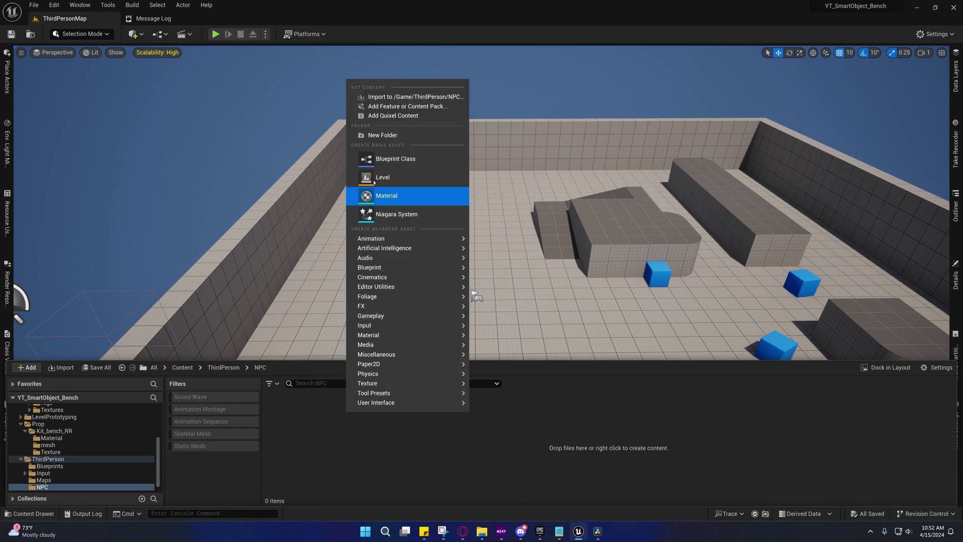
left_click(395, 159)
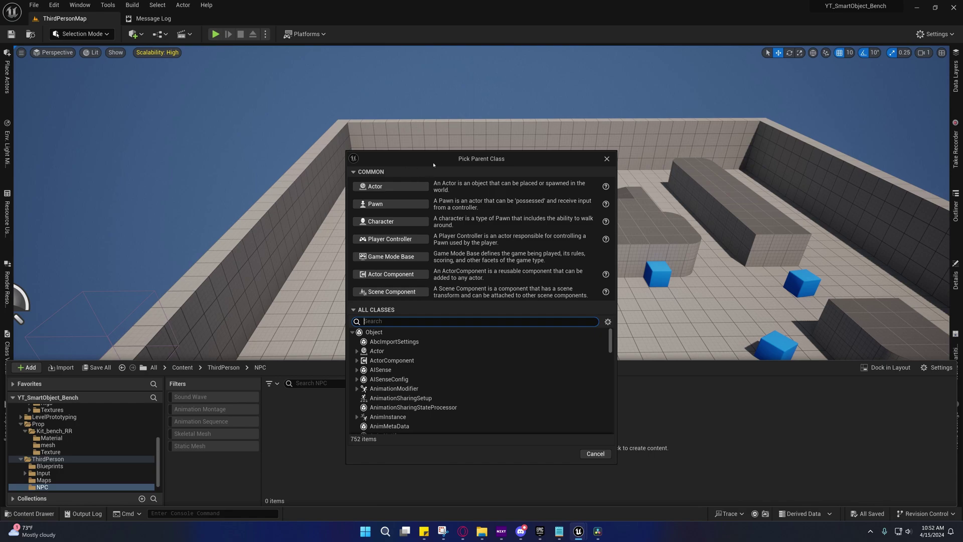
type("AIC")
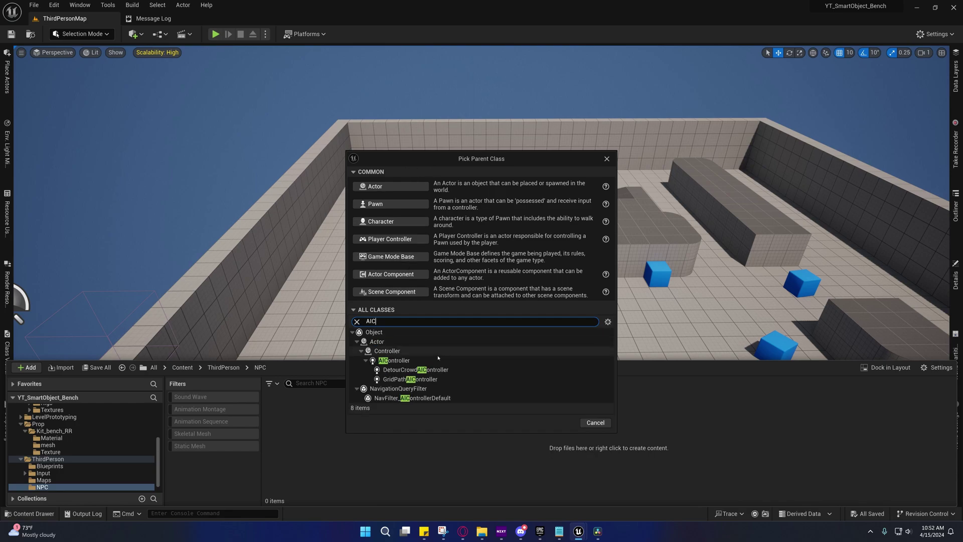
left_click(410, 370)
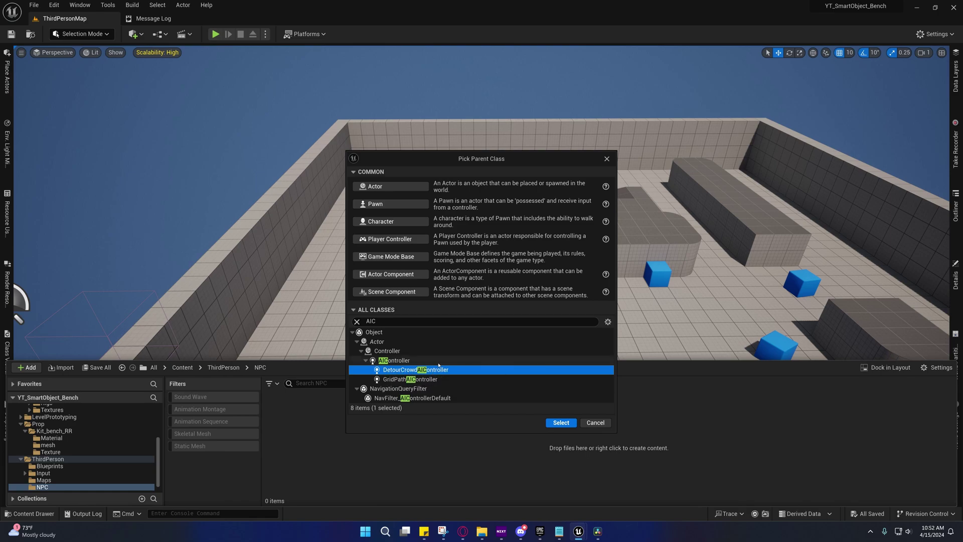
mouse_move(444, 360)
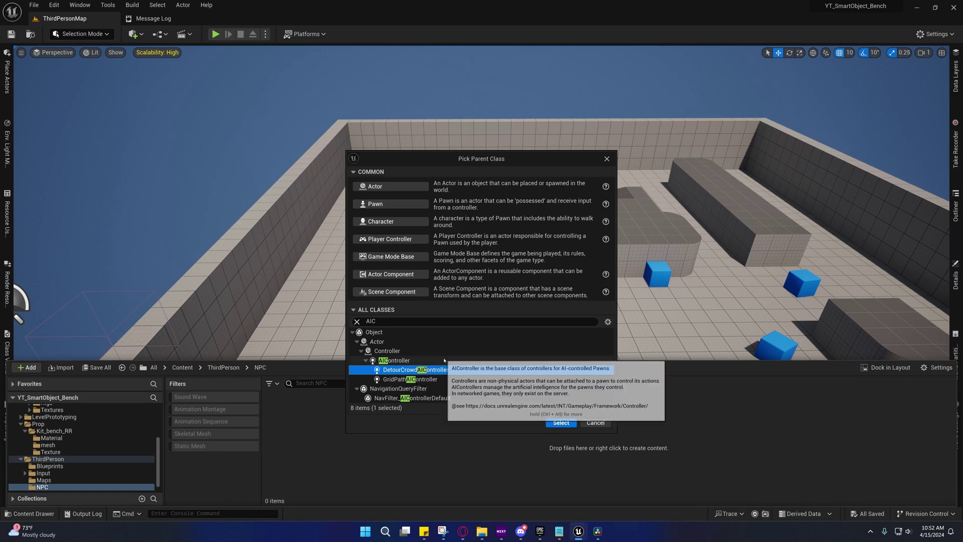
left_click(561, 423)
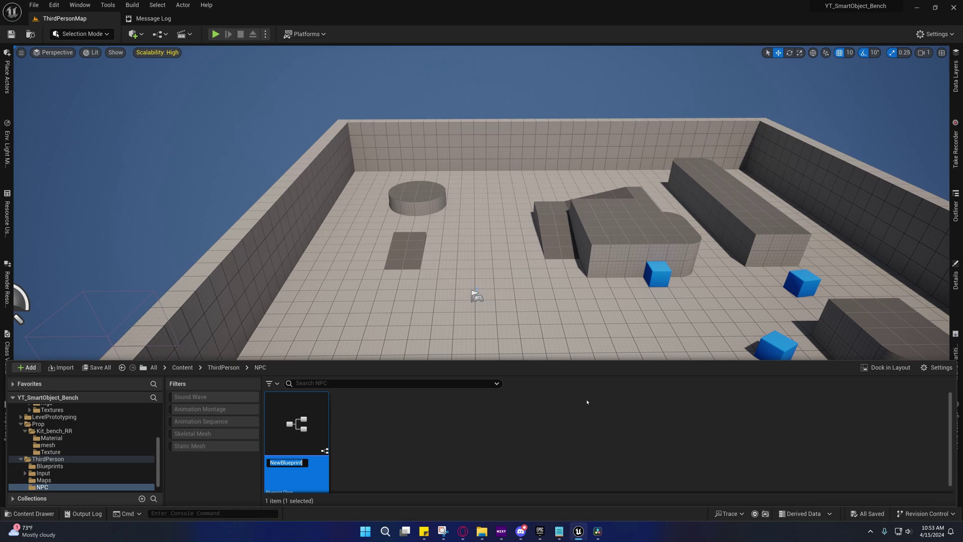
type("AIC_NPC")
key("Return")
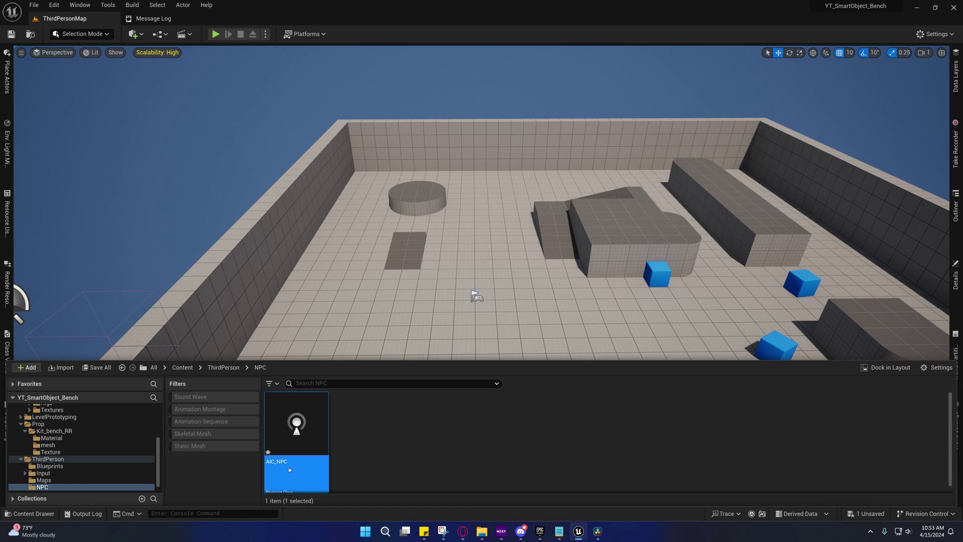
- Open AIC_NPC in the Blueprint editor and save it
double_click(296, 434)
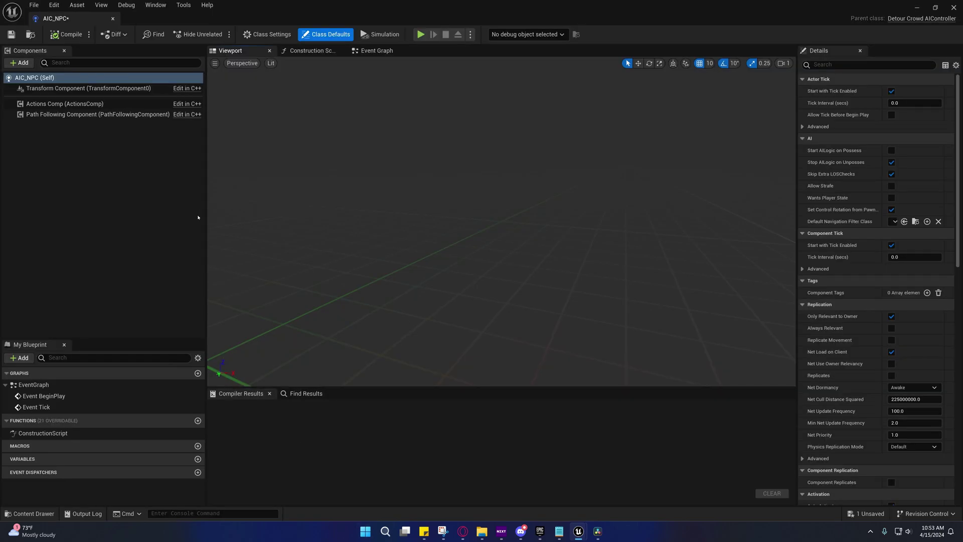
mouse_move(50, 102)
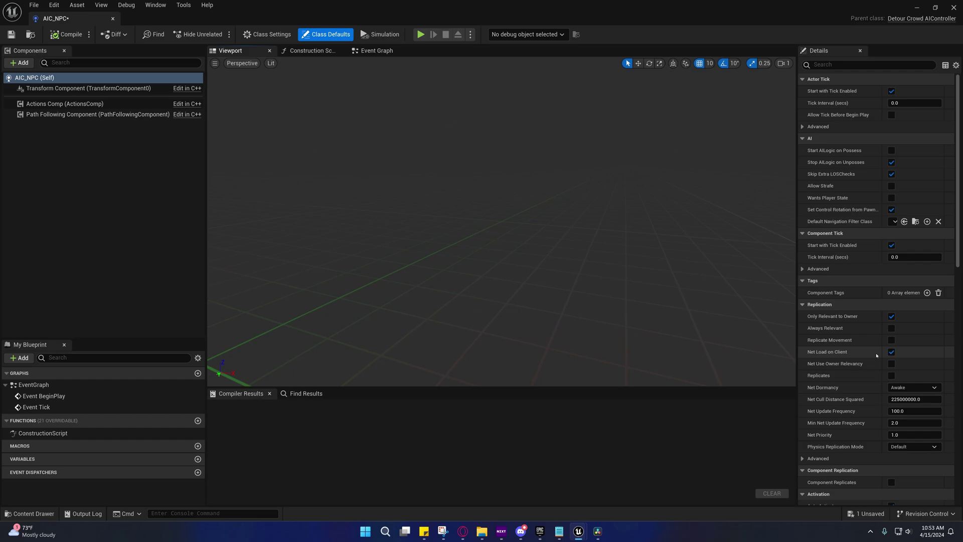
mouse_move(831, 354)
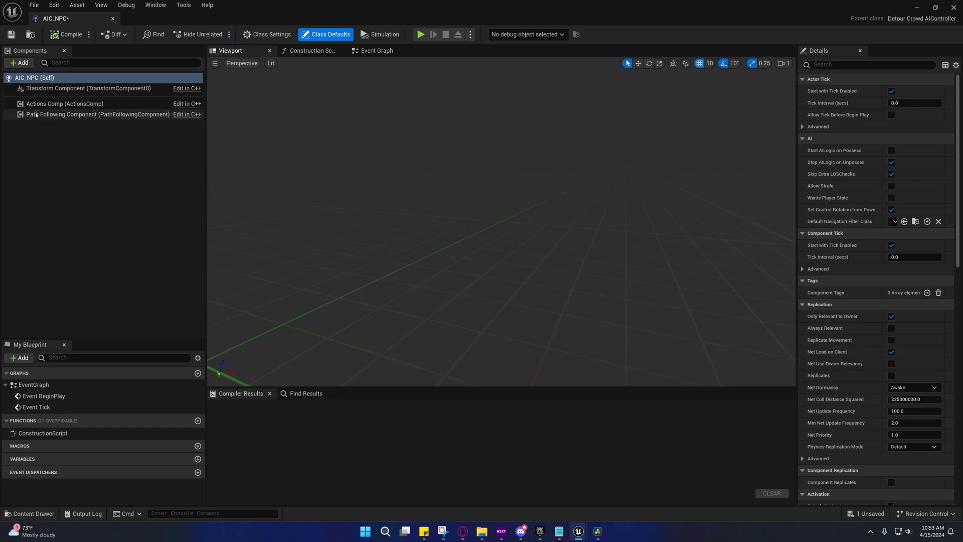
mouse_move(56, 119)
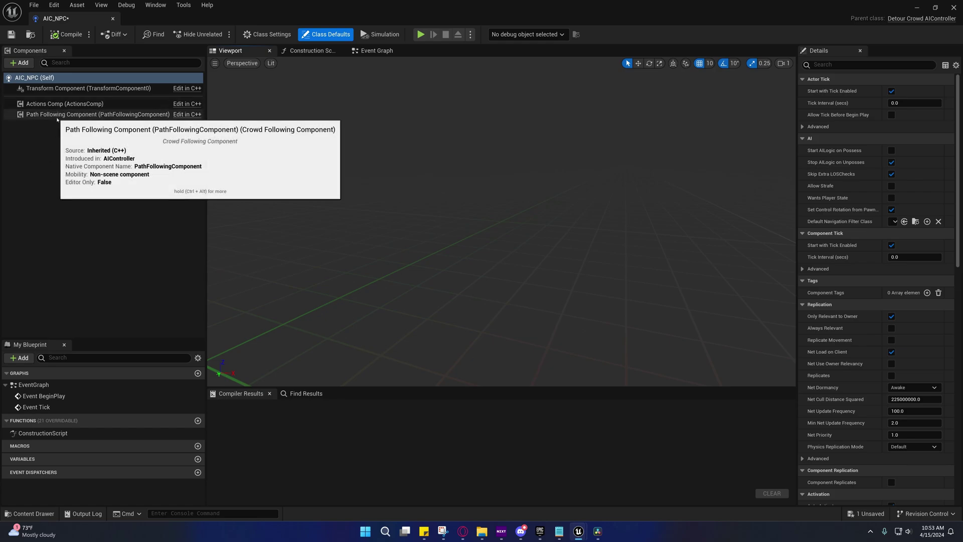
left_click(11, 34)
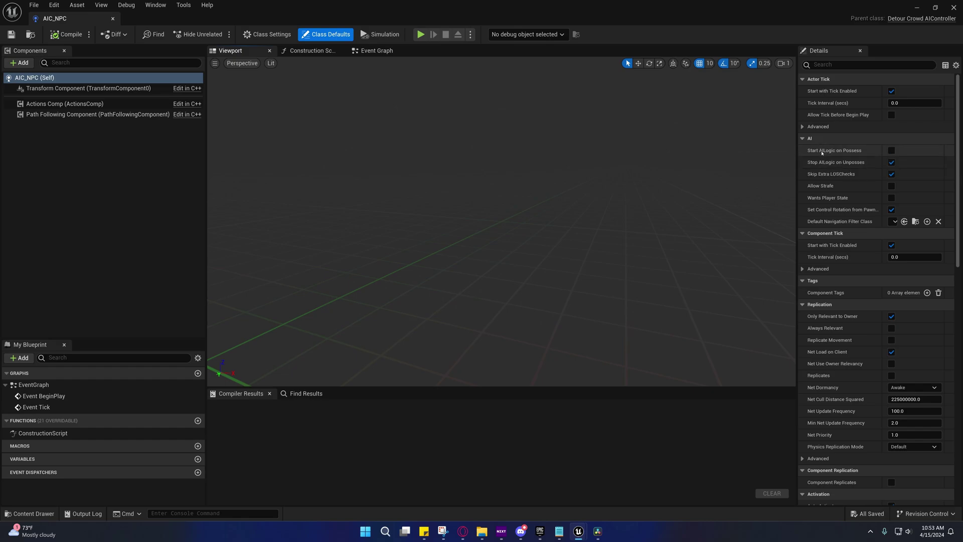
- Open BP_ThirdPersonCharacter from ThirdPerson/Blueprints in the Content Drawer
left_click(951, 8)
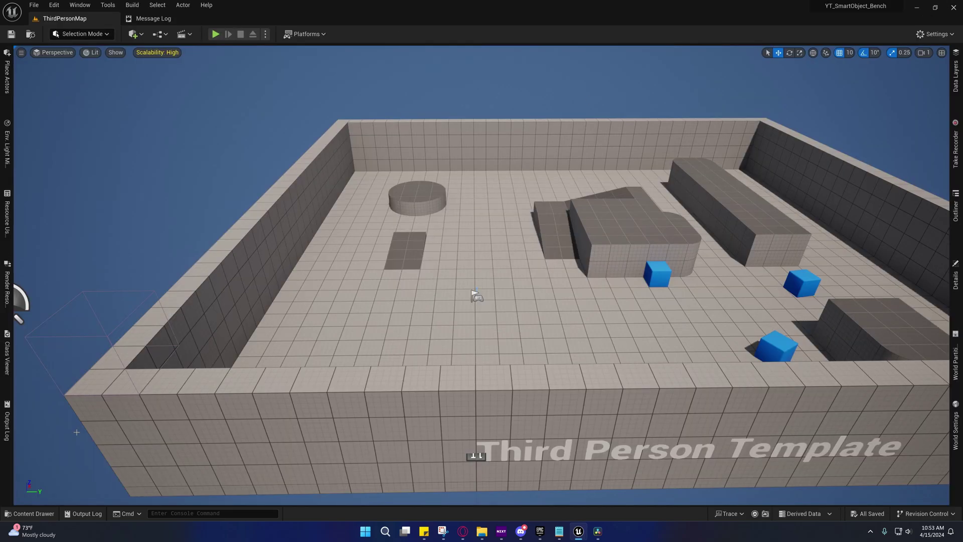
left_click(30, 513)
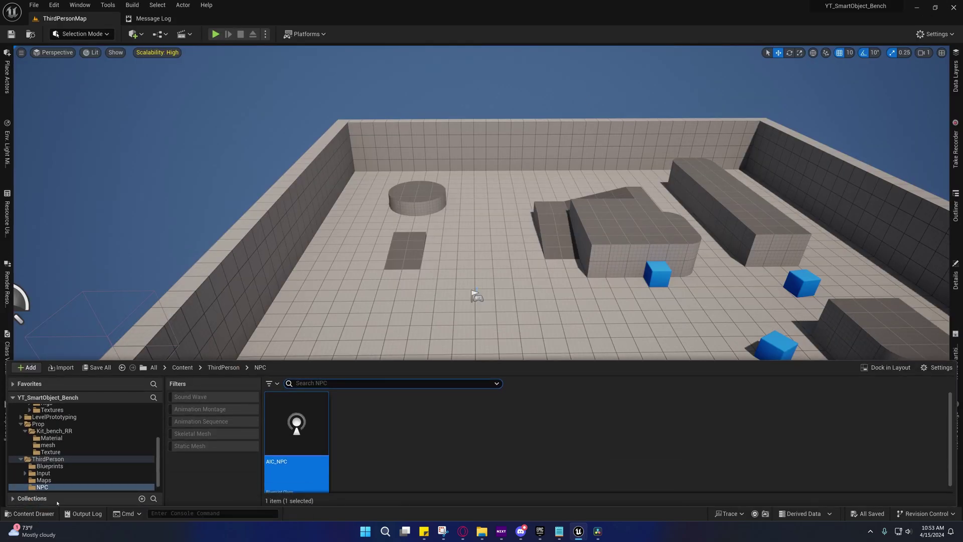
left_click(50, 466)
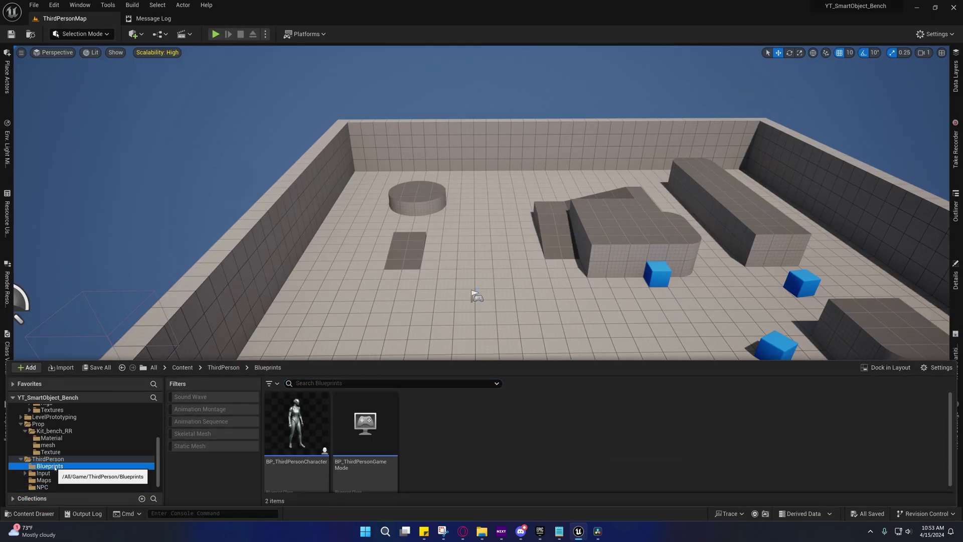
double_click(275, 444)
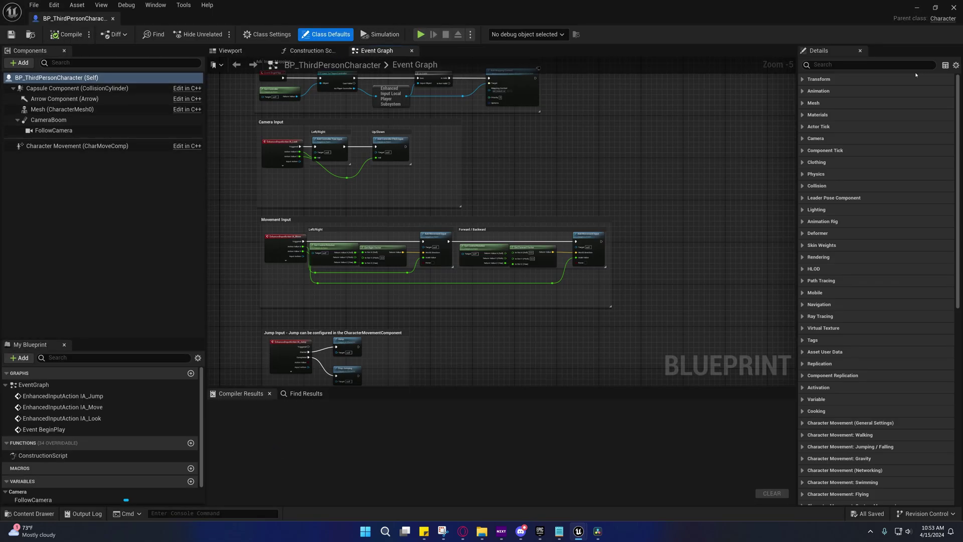
- Set the Pawn AI Controller Class to AIC_NPC, keeping Auto Possess AI at Placed in World
left_click(955, 65)
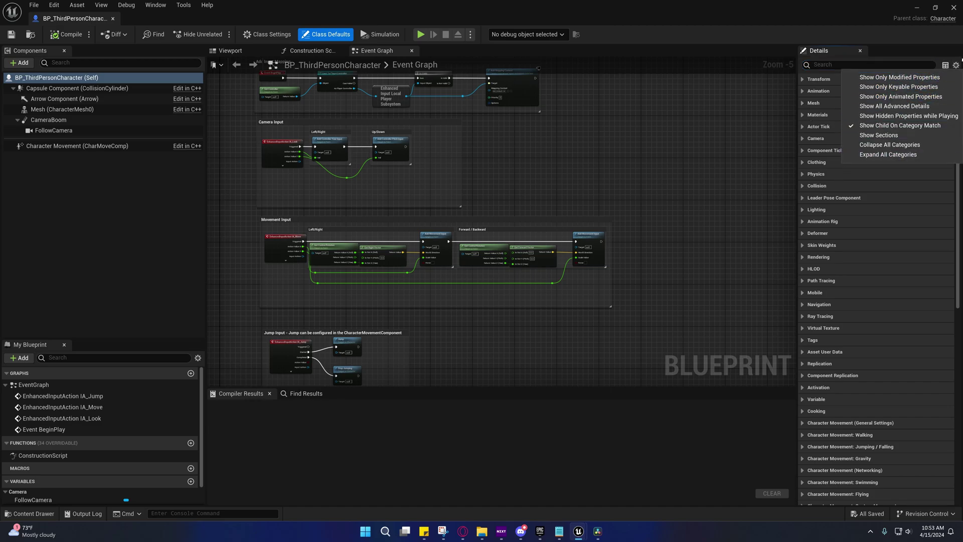
left_click(879, 145)
scroll(853, 368, "down", 10)
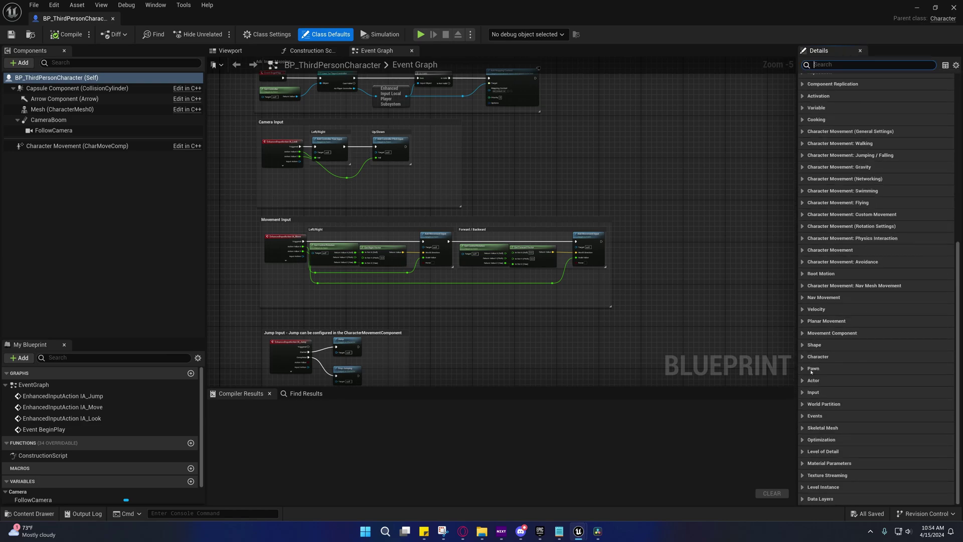
left_click(811, 369)
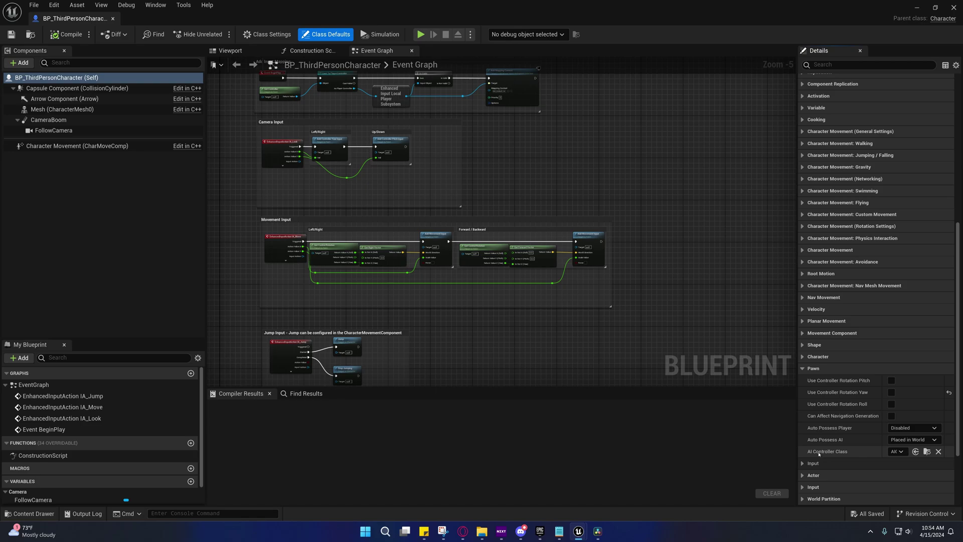
left_click(895, 451)
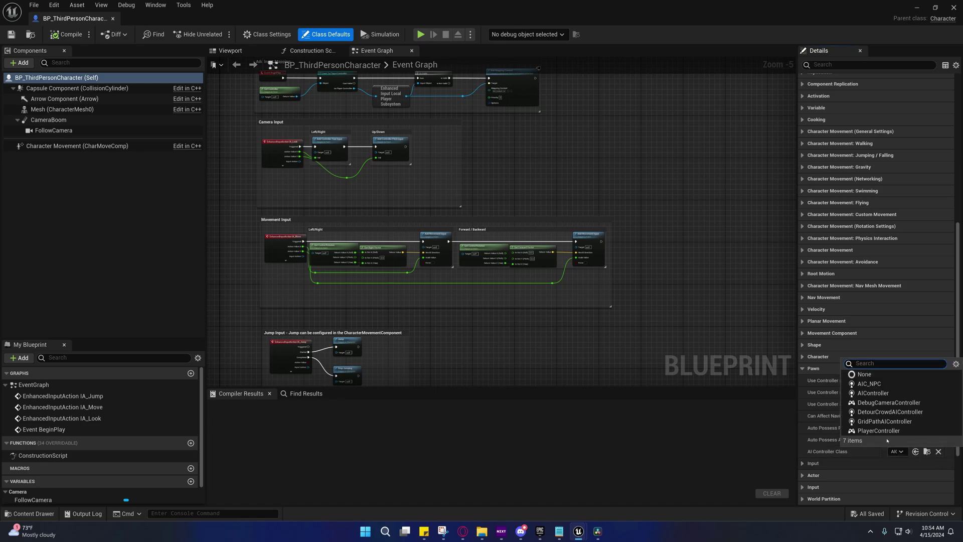
left_click(872, 384)
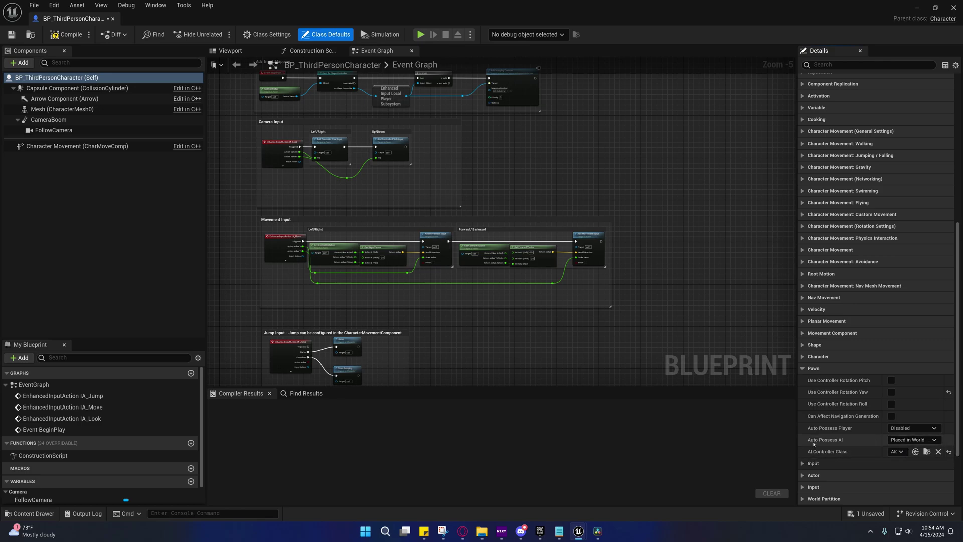
left_click(896, 440)
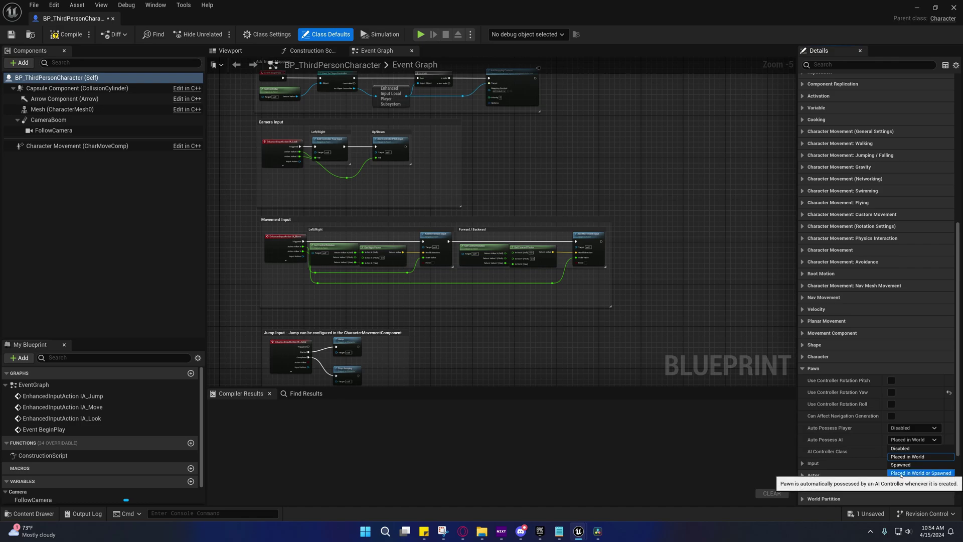
left_click(921, 456)
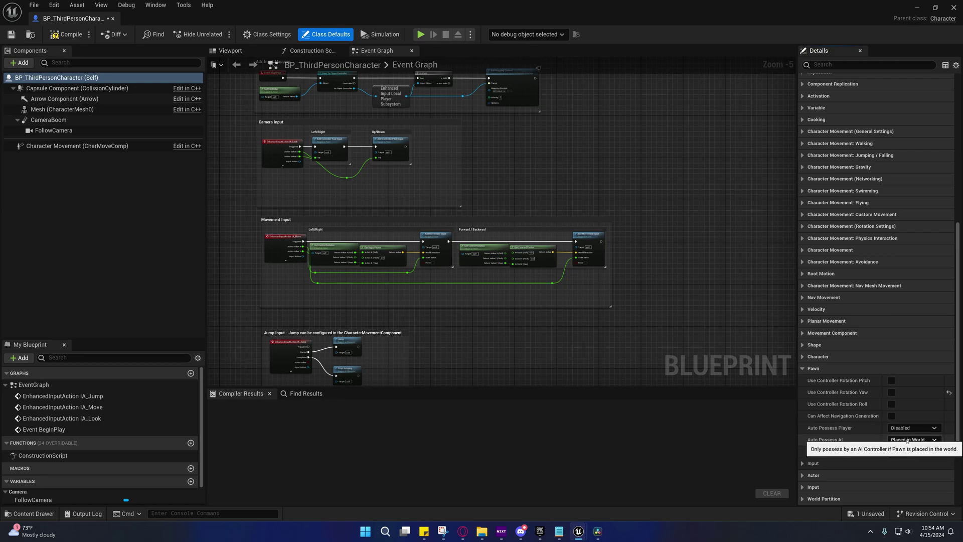
right_click_drag(475, 218, 504, 187)
- Compile and save the character, then add a StateTree component with its default name
left_click(12, 35)
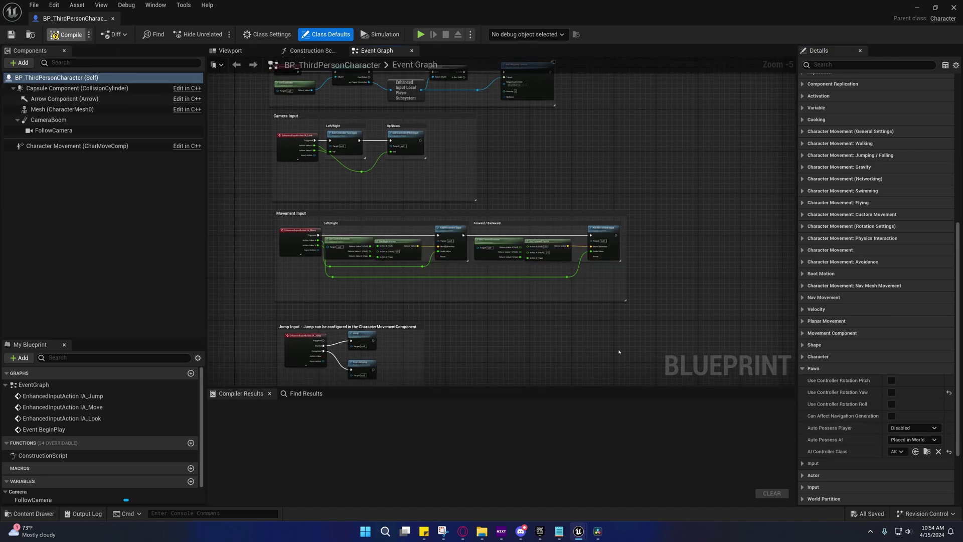
left_click(20, 64)
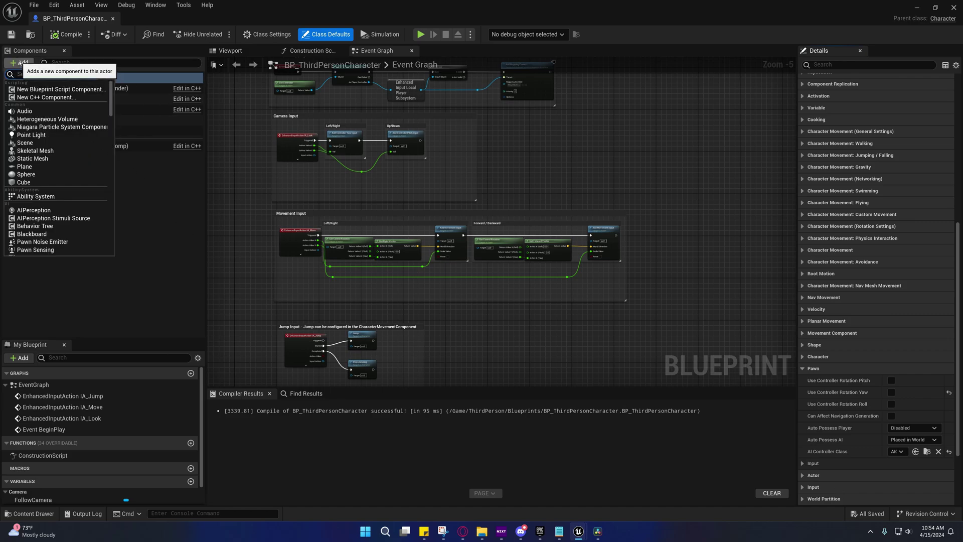
type("State")
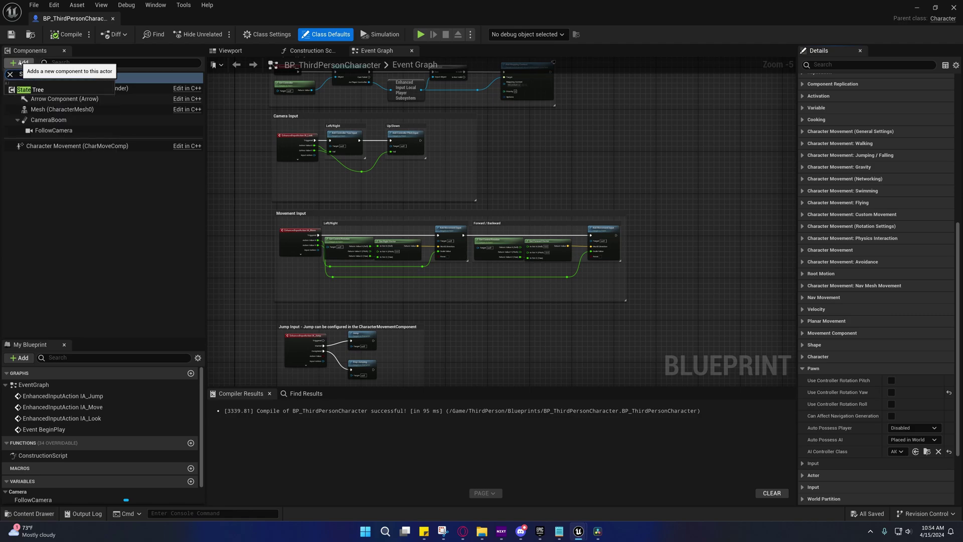
left_click(42, 91)
key("Return")
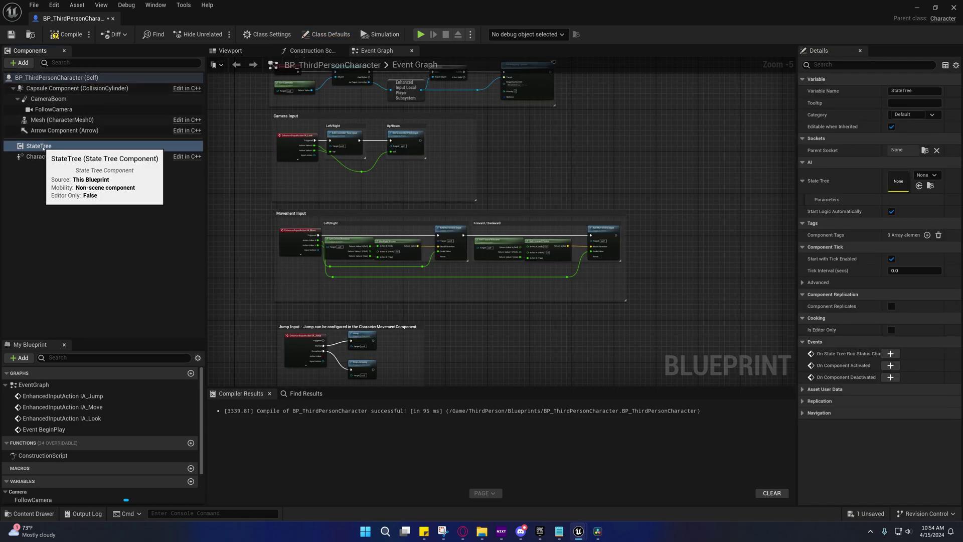
left_click(920, 178)
left_click(920, 178)
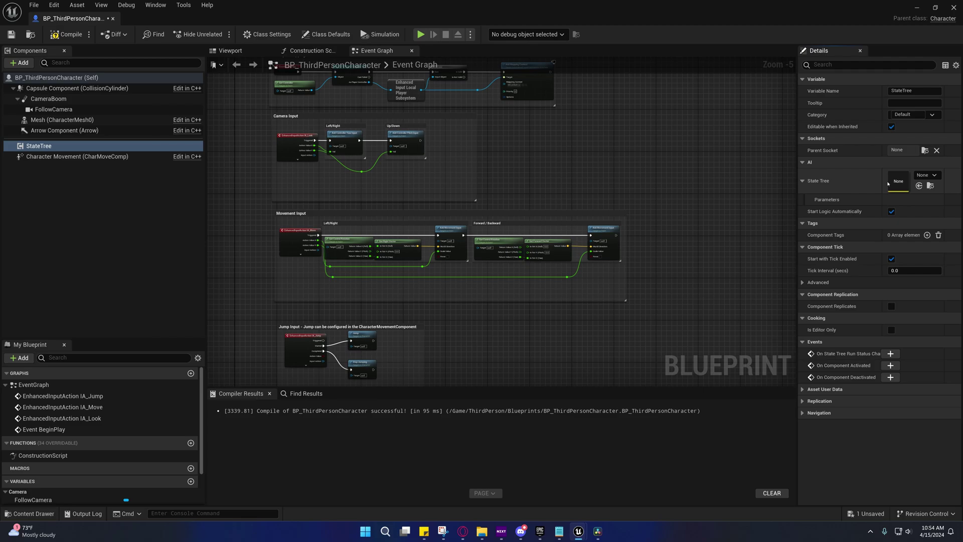
- Browse to the NPC folder, close the Content Drawer, then compile and save BP_ThirdPersonCharacter
left_click(30, 513)
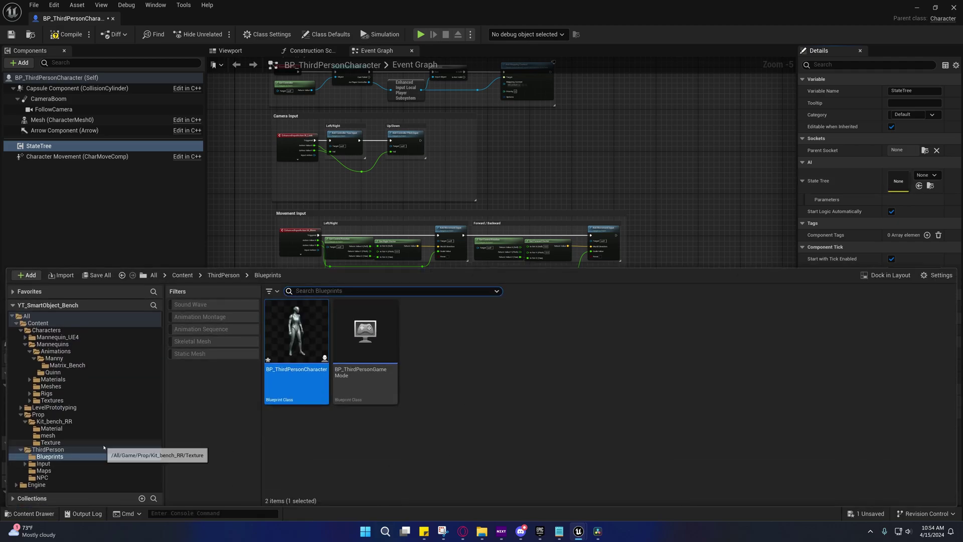
left_click(41, 477)
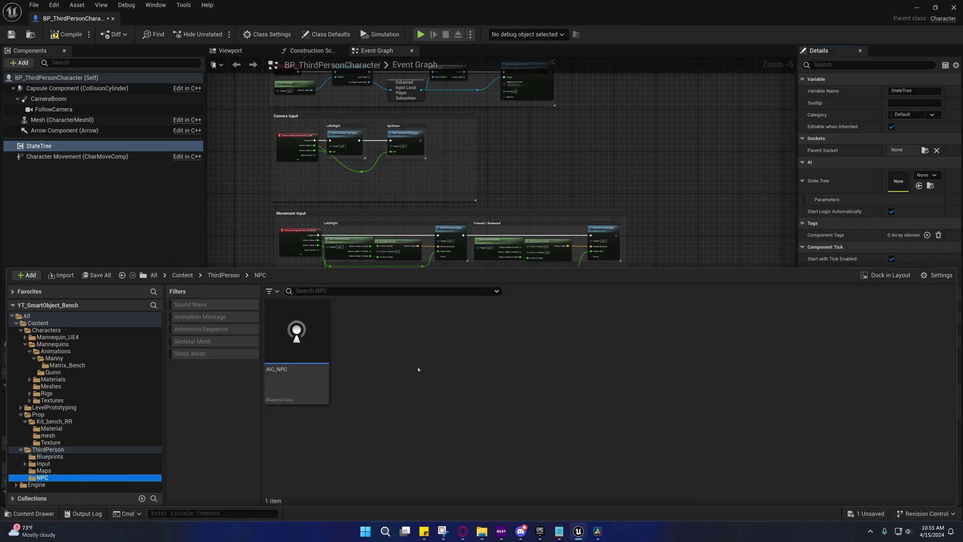
right_click(398, 340)
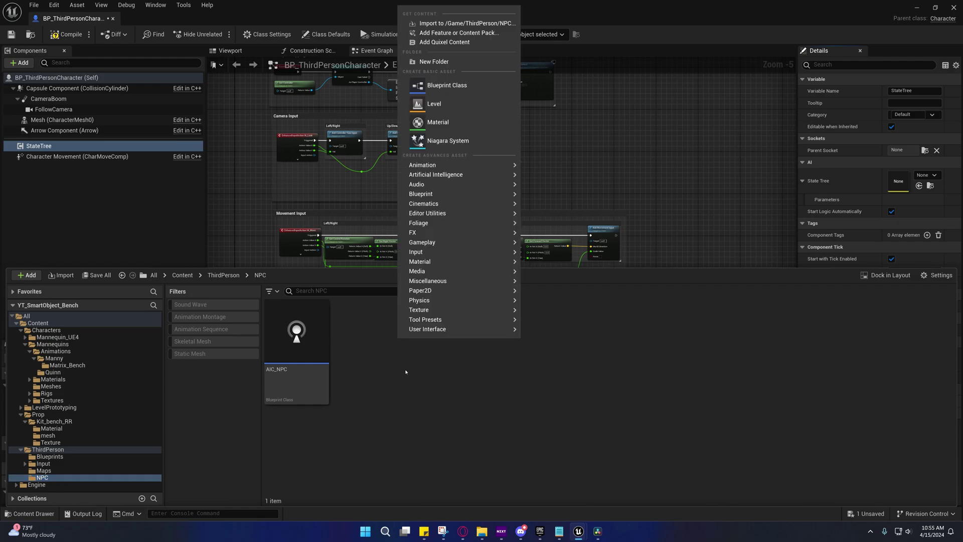
left_click(559, 369)
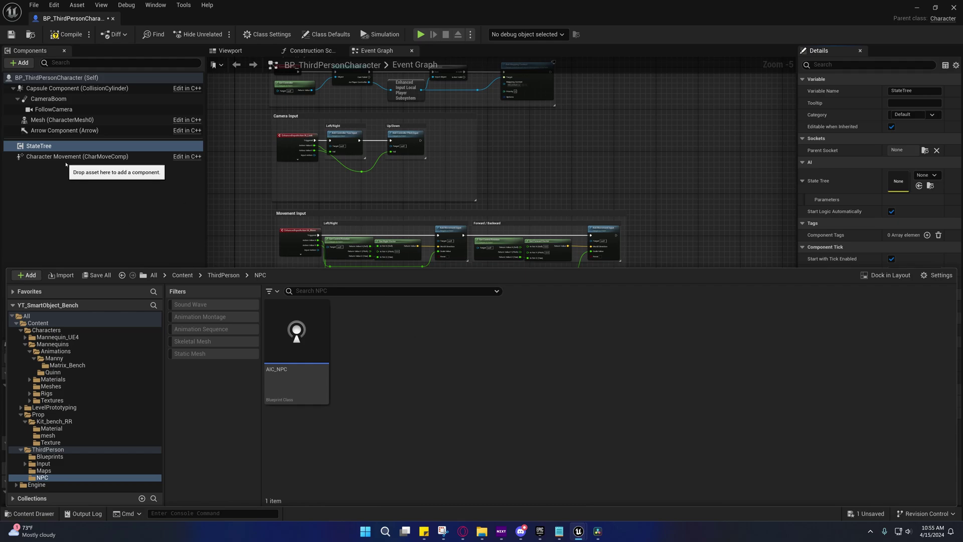
left_click(67, 19)
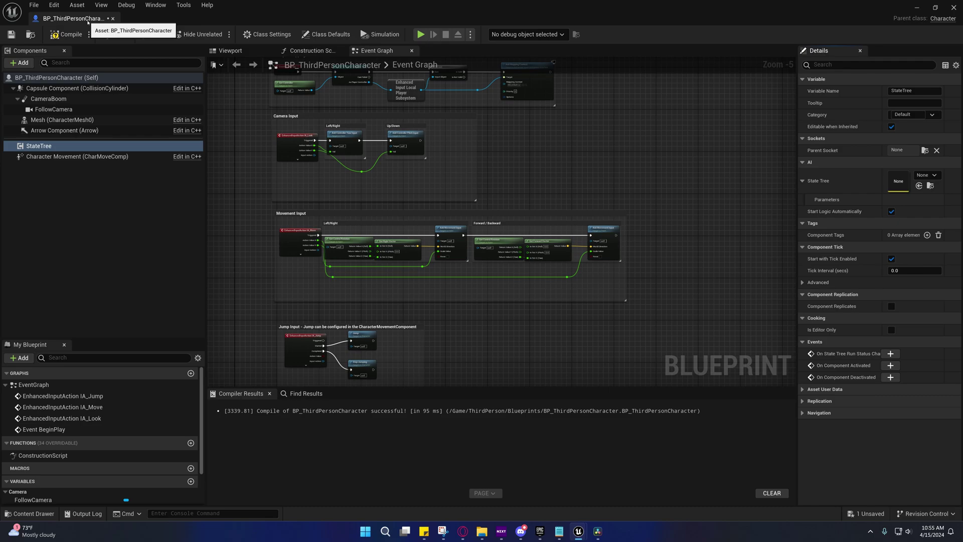
left_click(67, 34)
left_click(11, 34)
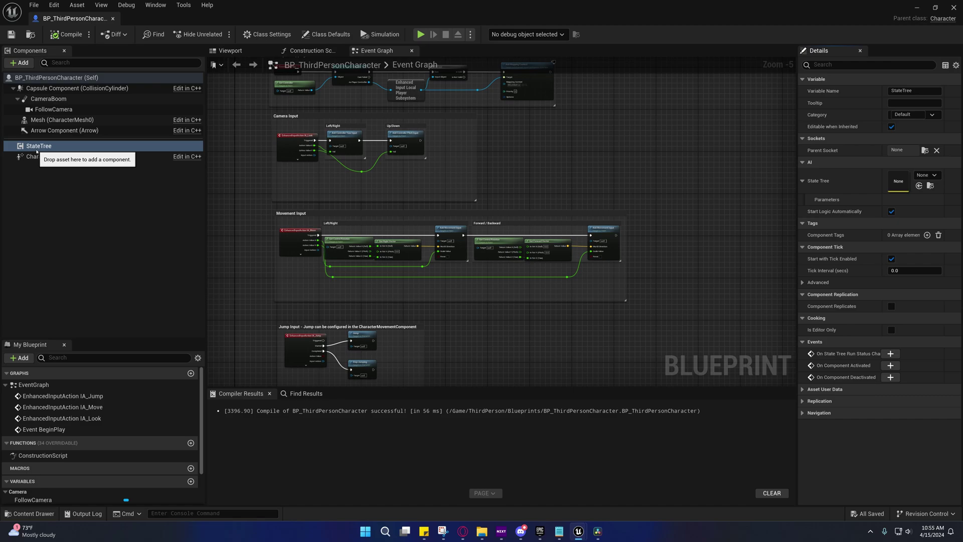
- Add a subfolder named StateTree inside NPC and open it
left_click(30, 513)
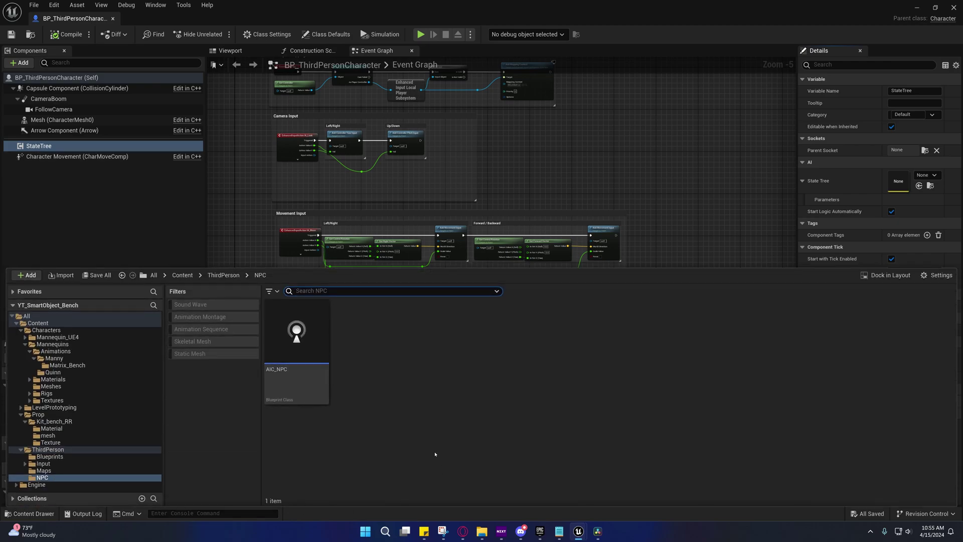
right_click(363, 346)
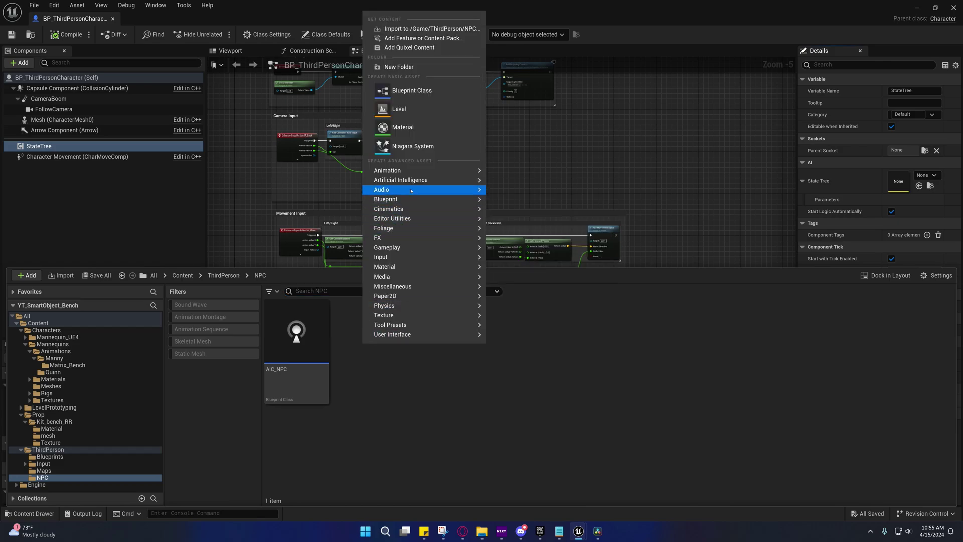
mouse_move(427, 172)
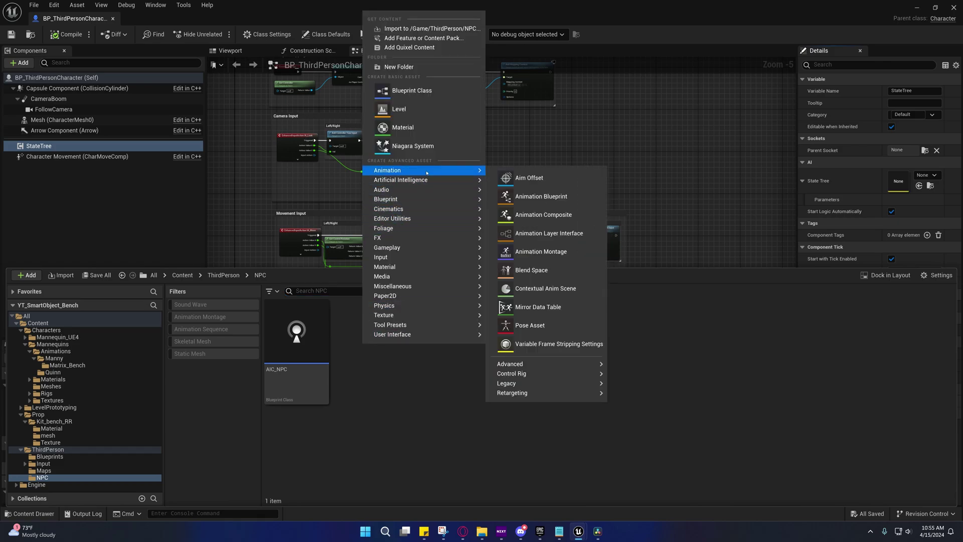
left_click(399, 67)
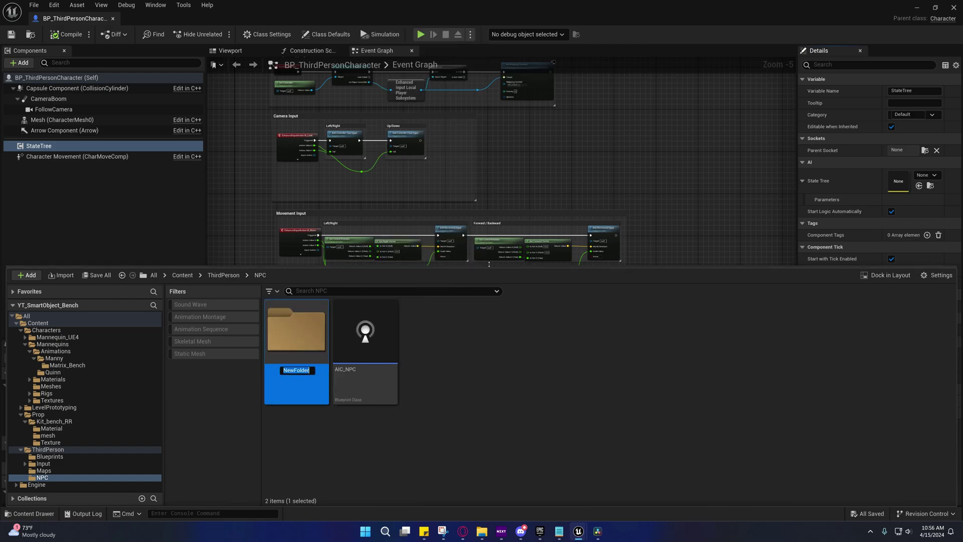
type("State")
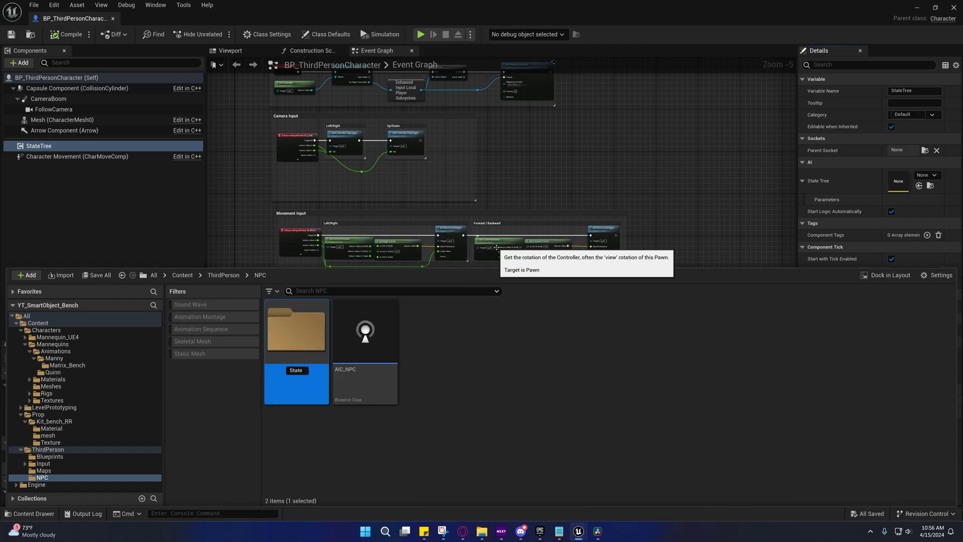
type("Tree")
key("Return")
double_click(307, 331)
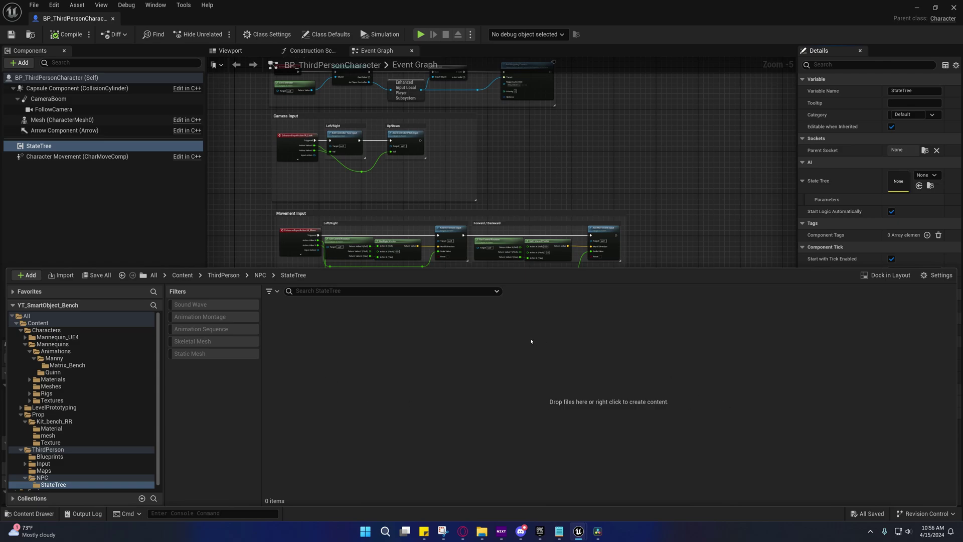
- Create an Artificial Intelligence > StateTree asset with StateTreeComponentSchema, named ST_NPC
right_click(468, 350)
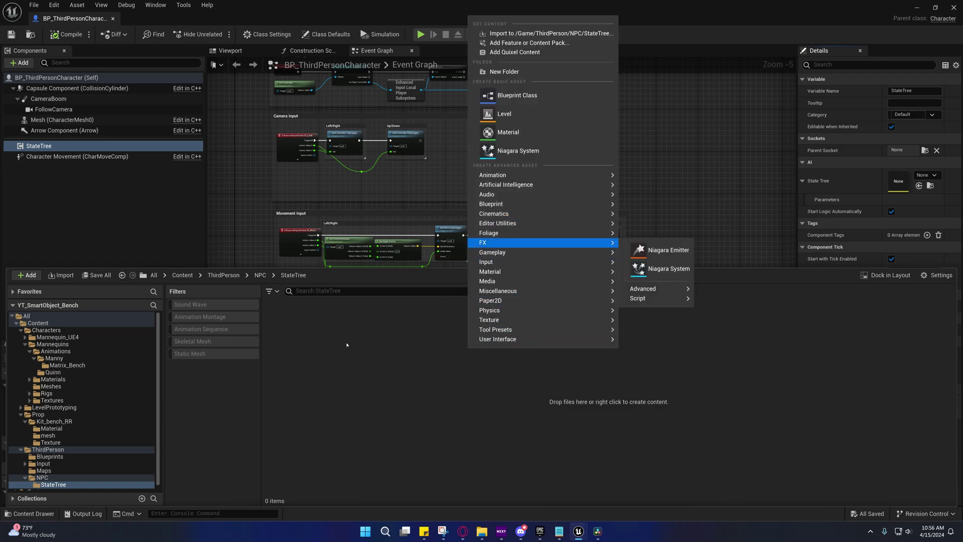
mouse_move(547, 177)
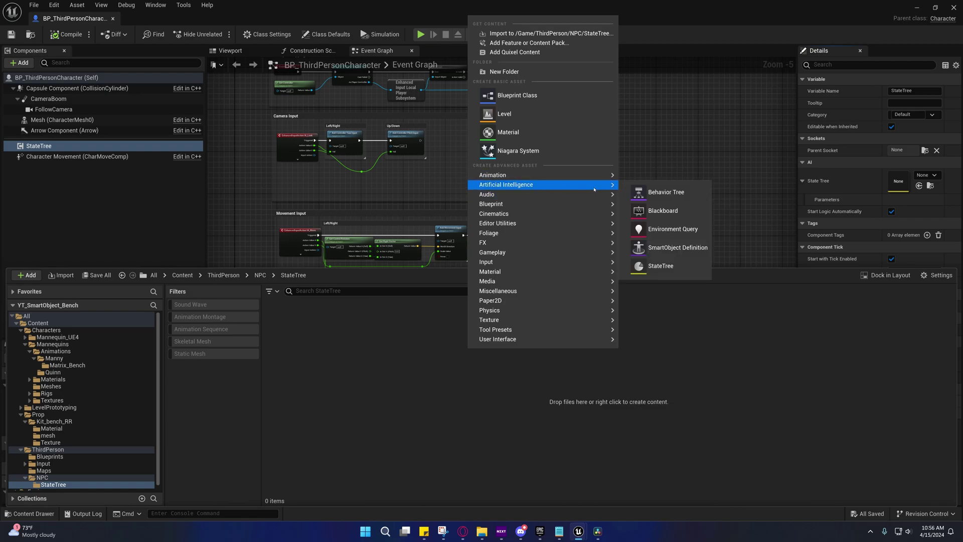
left_click(660, 267)
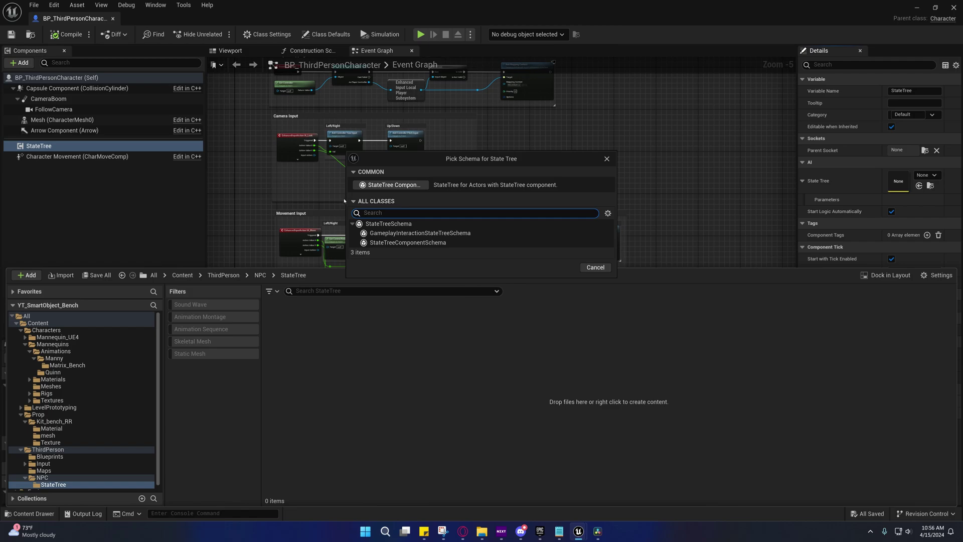
left_click(396, 243)
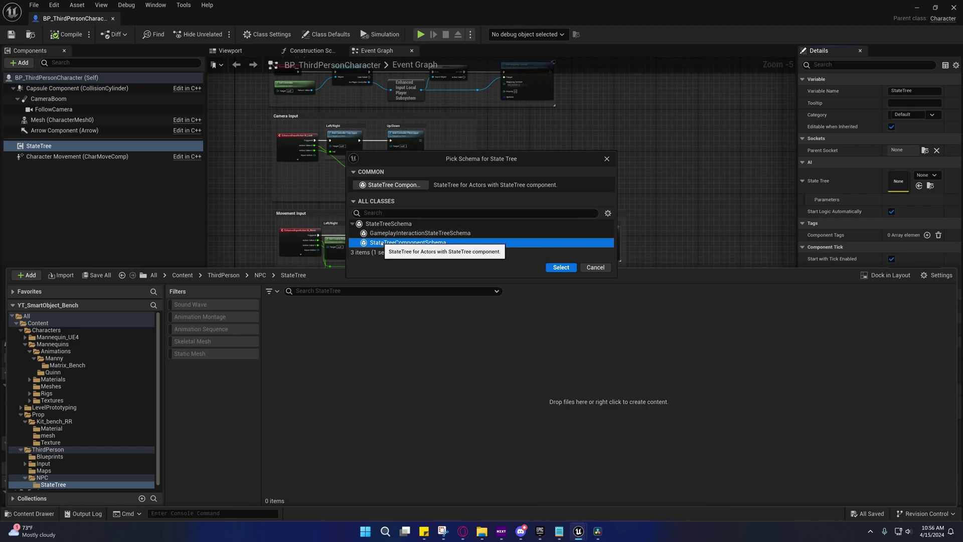
left_click(560, 267)
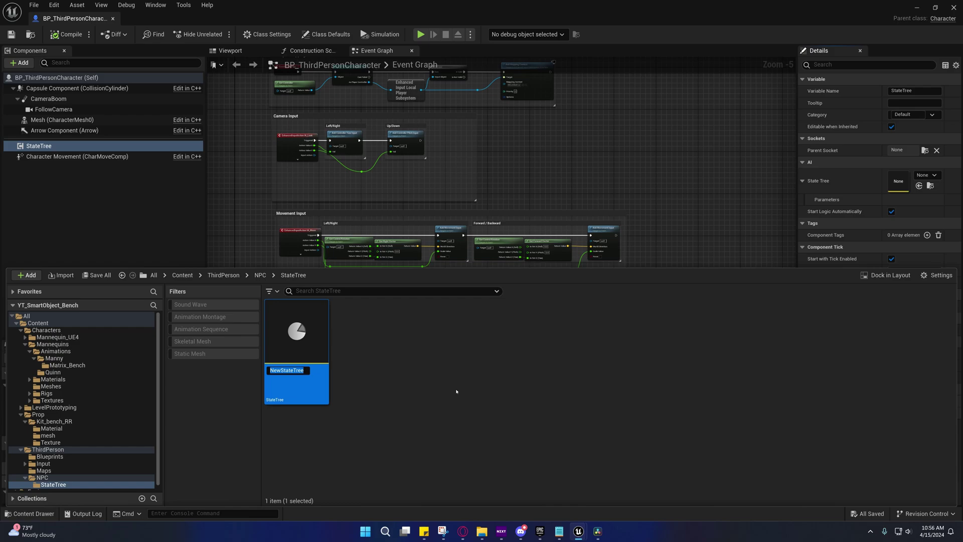
type("ST_NPC")
key("Return")
- Assign ST_NPC as the StateTree component's asset and open it
left_click(926, 174)
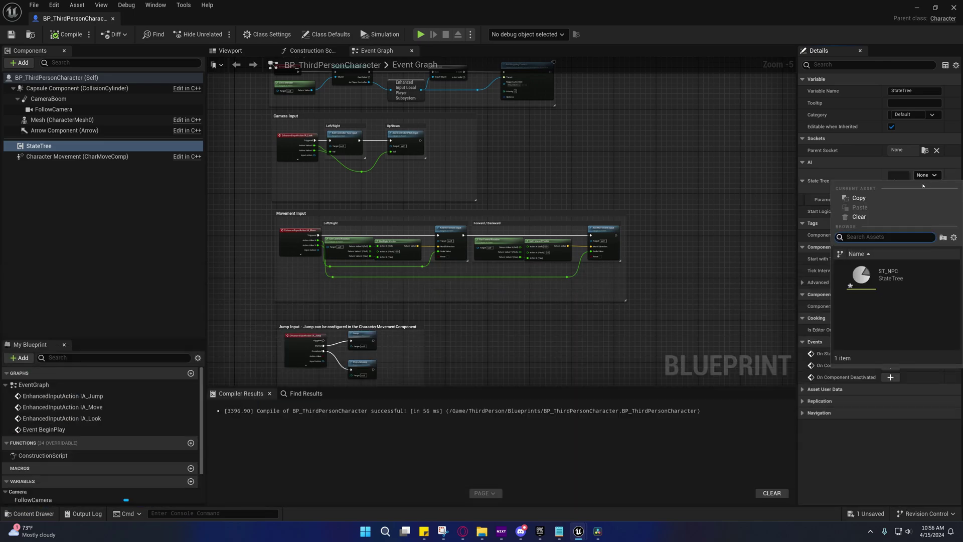
left_click(888, 276)
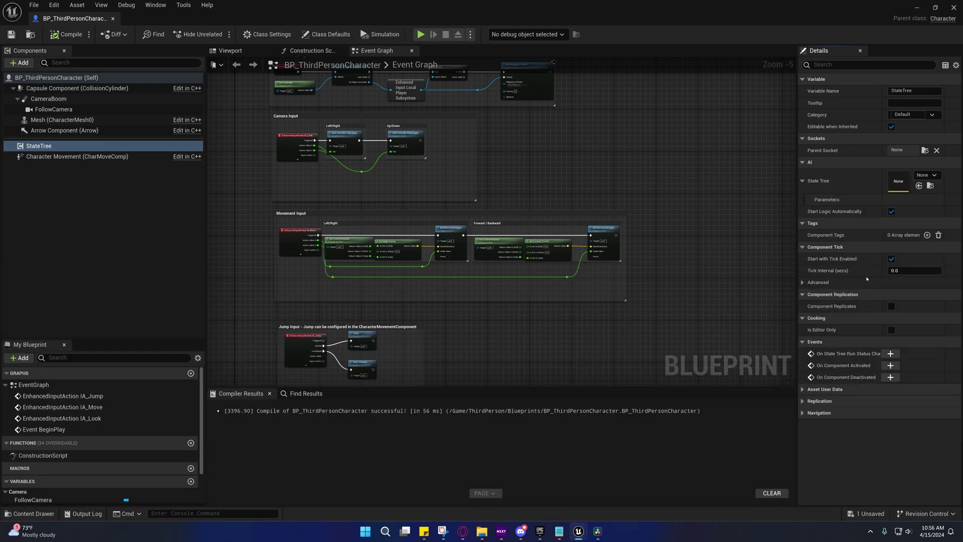
double_click(897, 180)
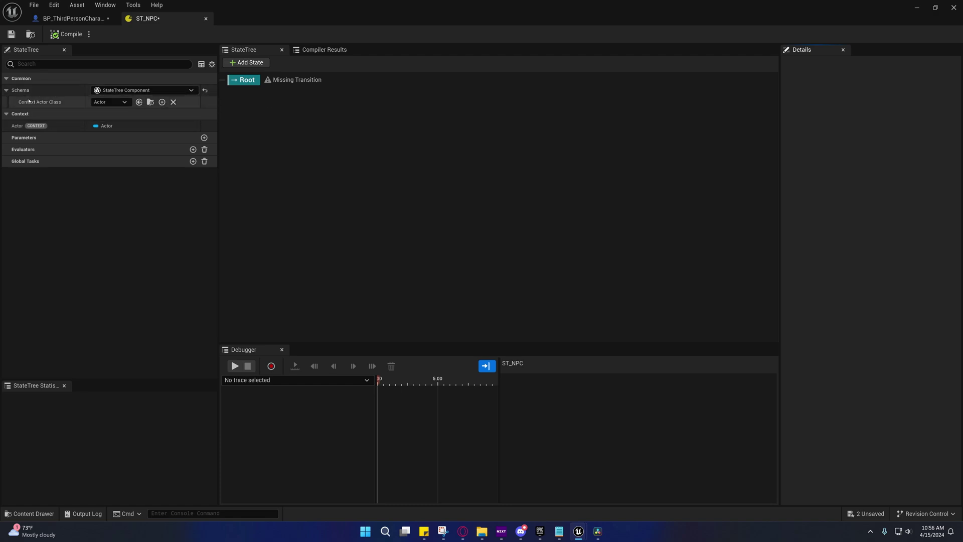
- Keep StateTree Component as ST_NPC's schema and check the character blueprint tab
left_click(146, 90)
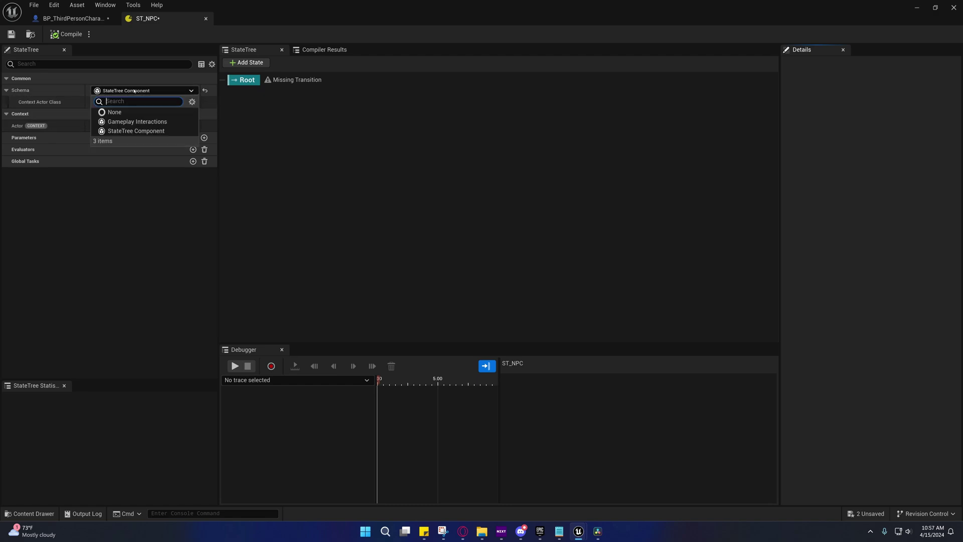
left_click(135, 131)
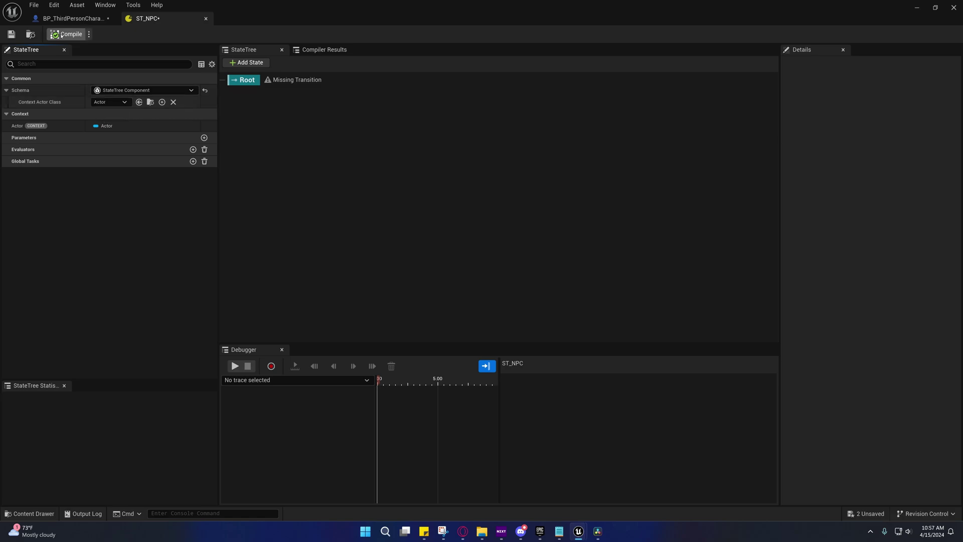
left_click(73, 18)
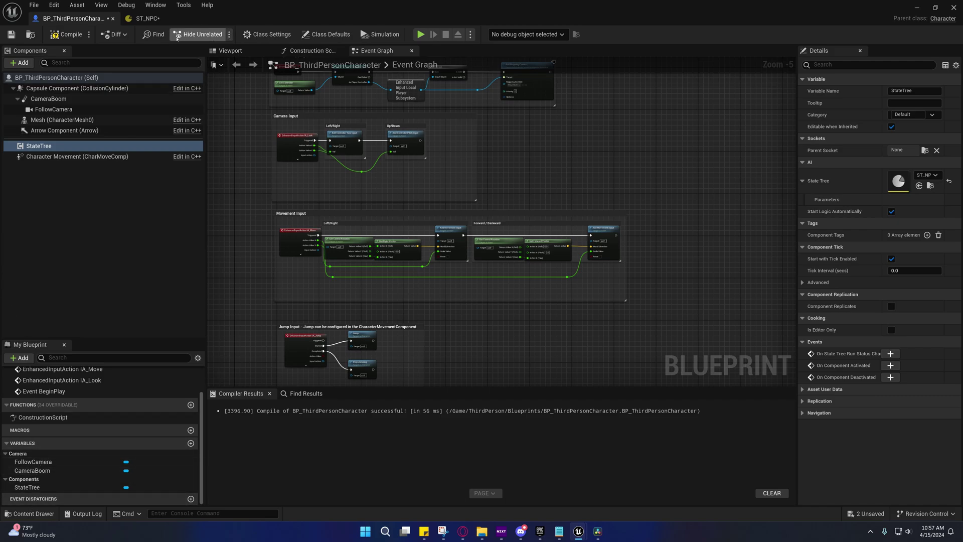
left_click(147, 18)
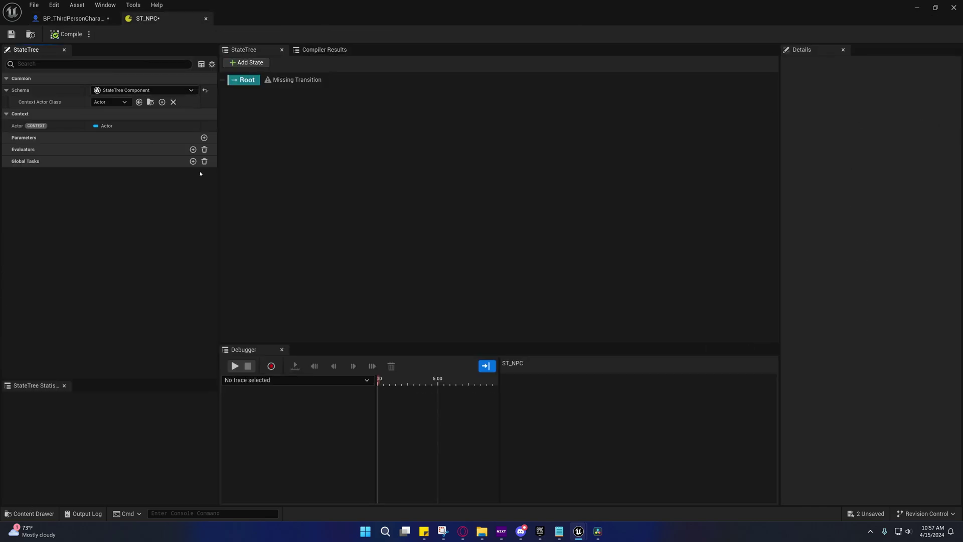
- Set ST_NPC's Context Actor Class to BP_ThirdPersonCharacter, then compile and save ST_NPC
left_click(111, 102)
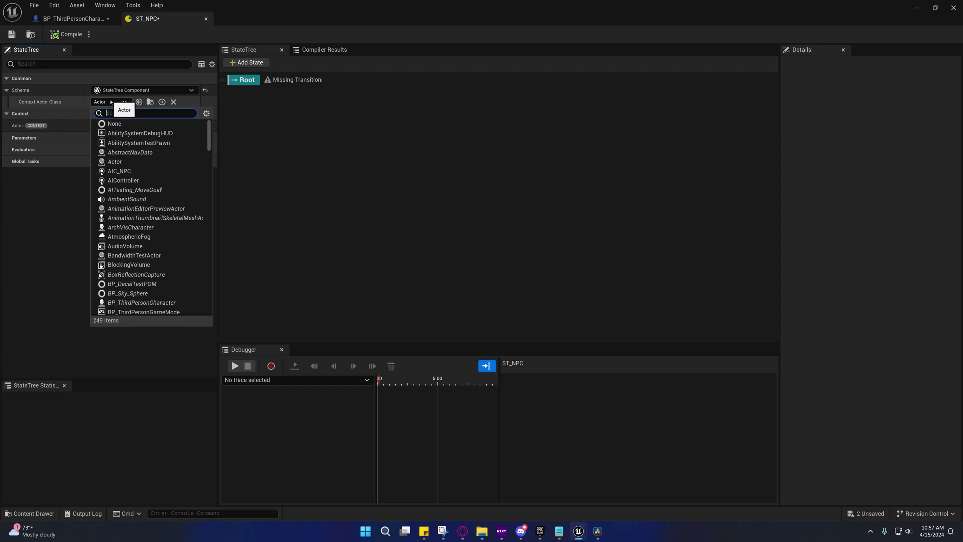
type("BP_")
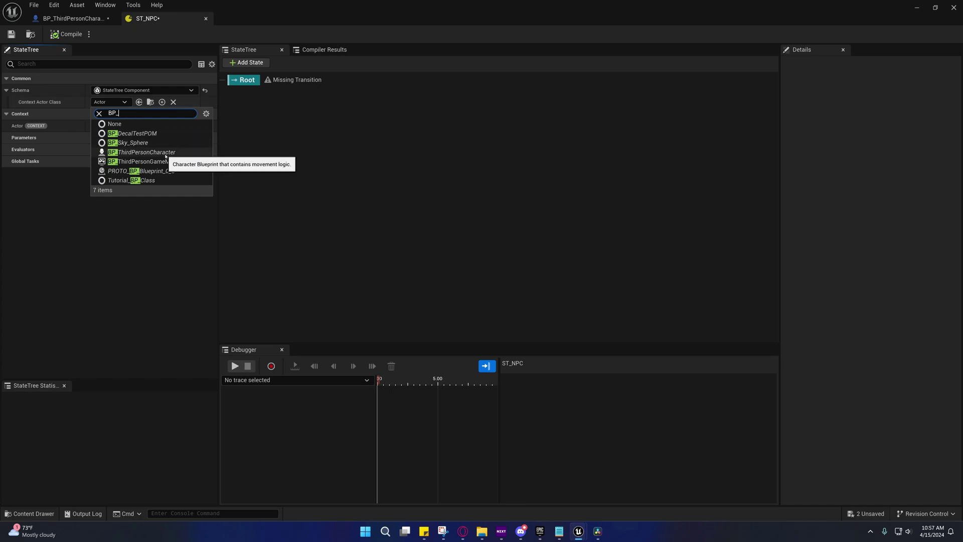
left_click(143, 152)
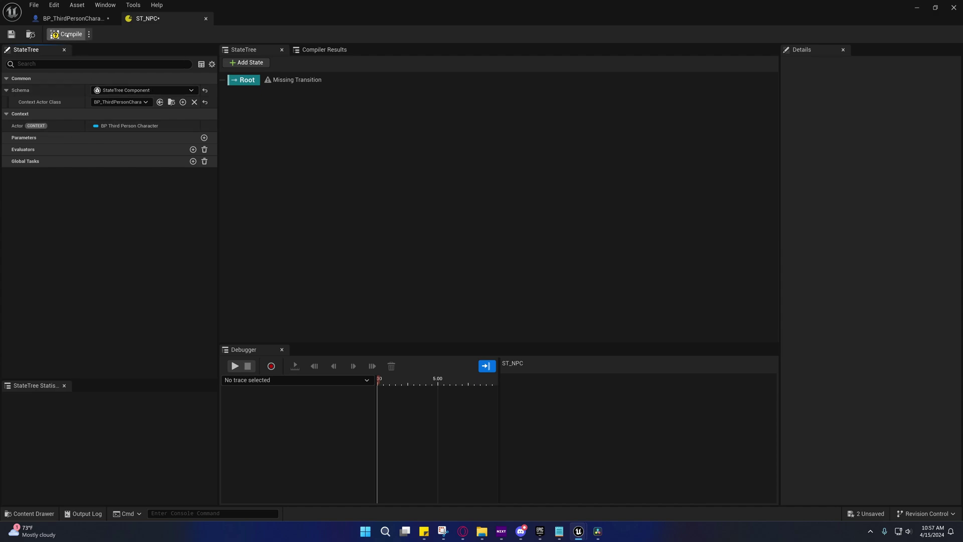
left_click(63, 38)
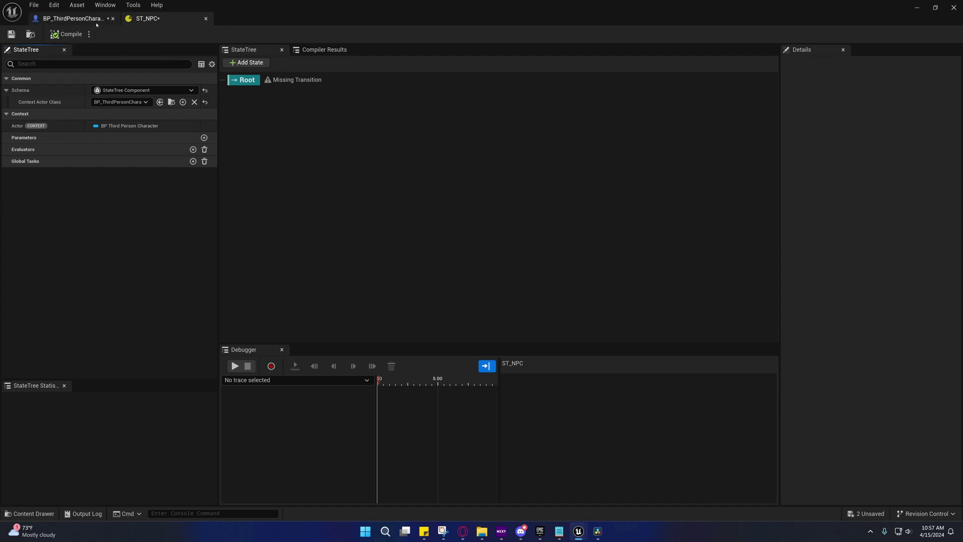
left_click(11, 34)
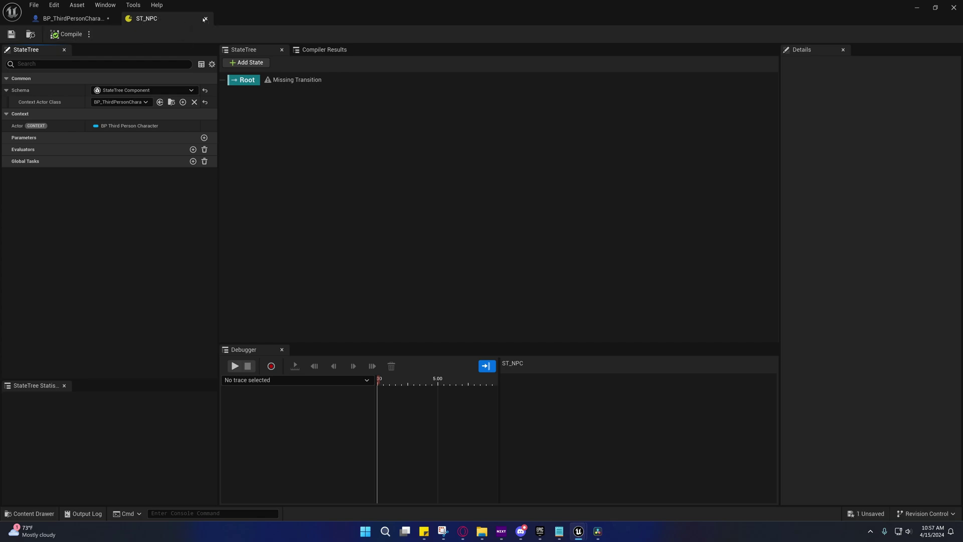
- Close the ST_NPC editor and compile and save BP_ThirdPersonCharacter
left_click(206, 18)
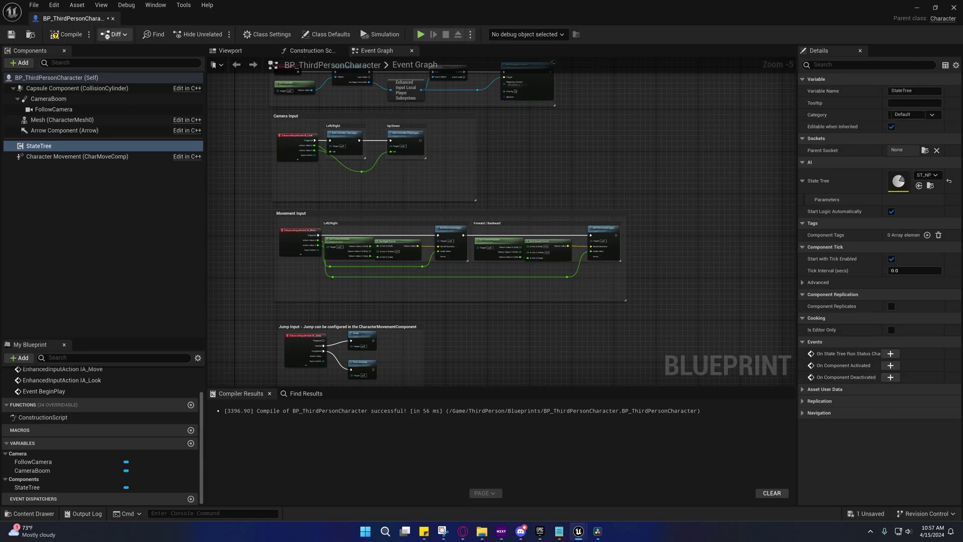
left_click(68, 35)
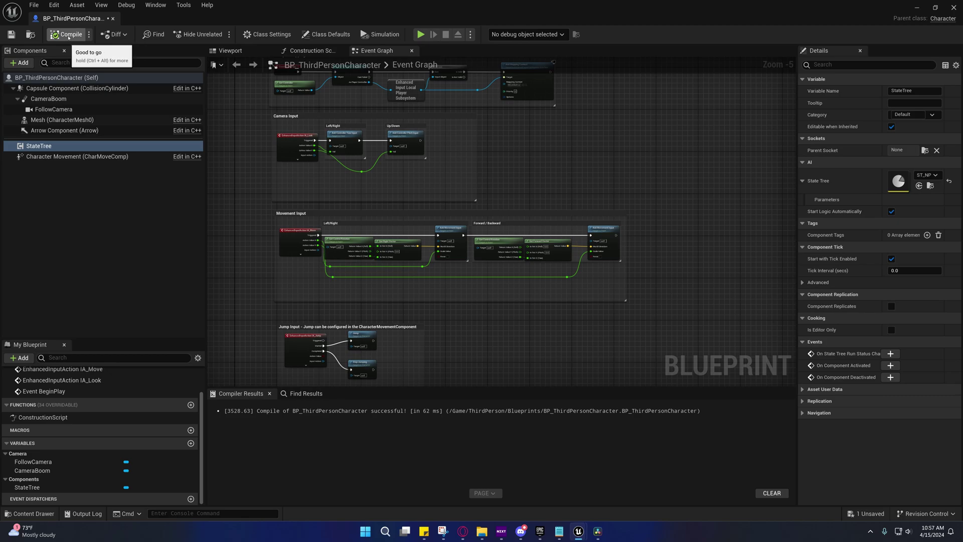
left_click(12, 38)
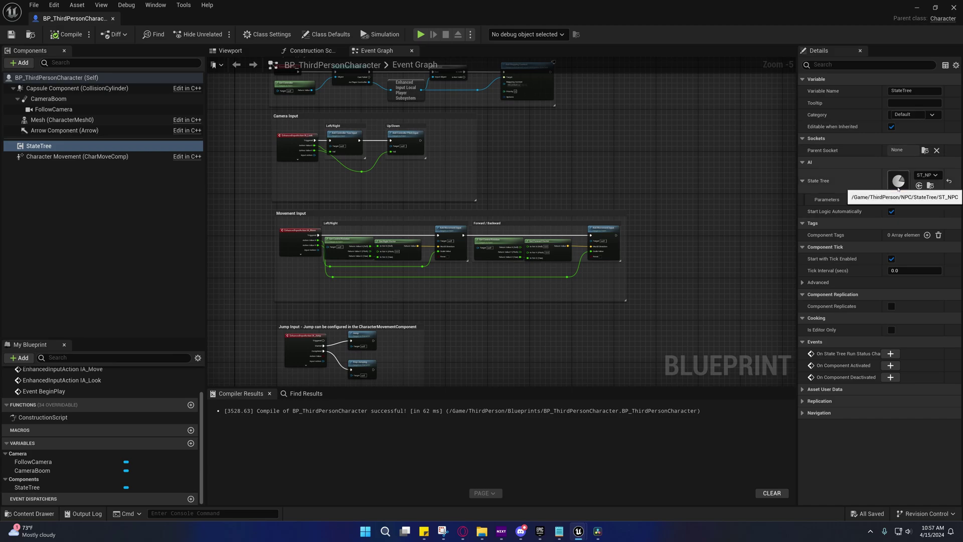
double_click(898, 187)
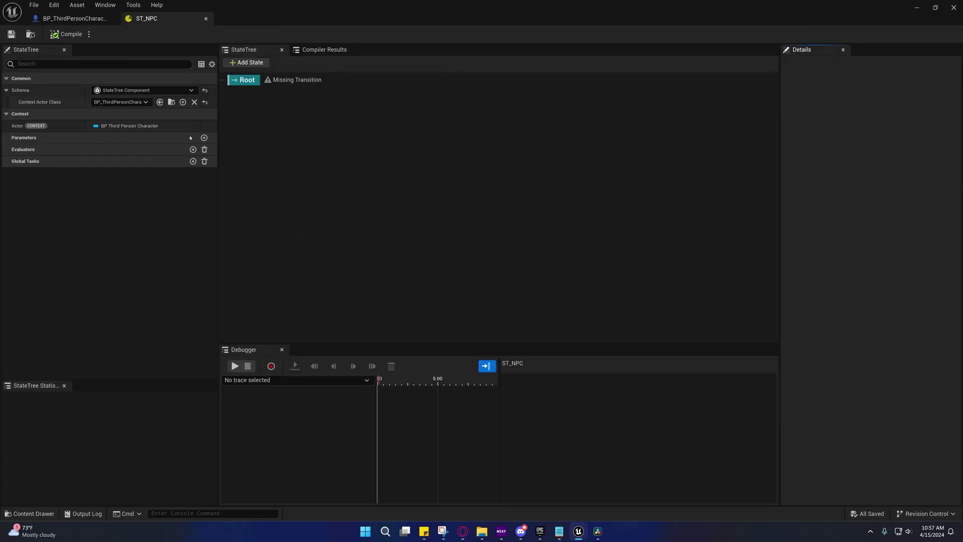
left_click(204, 137)
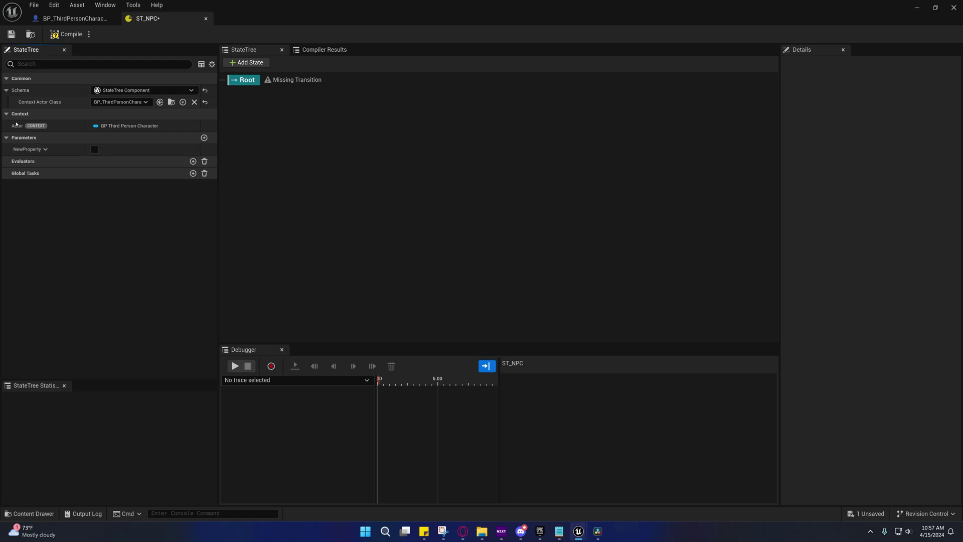
left_click(11, 34)
left_click(71, 19)
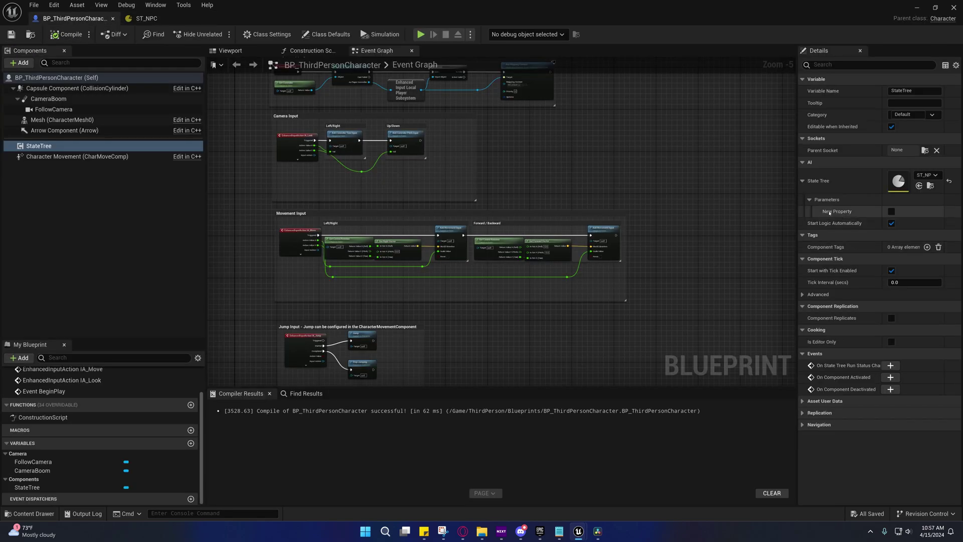
left_click(891, 211)
left_click(891, 211)
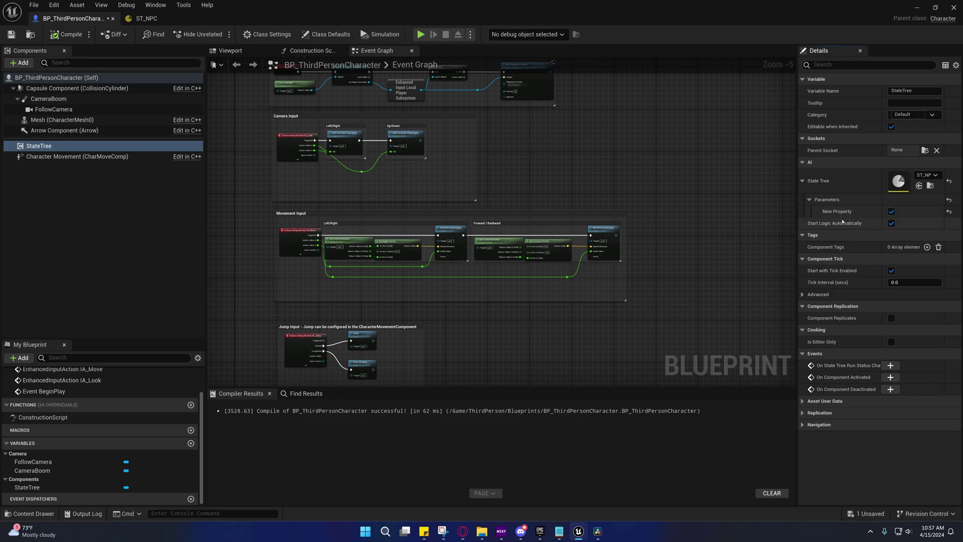
left_click(146, 18)
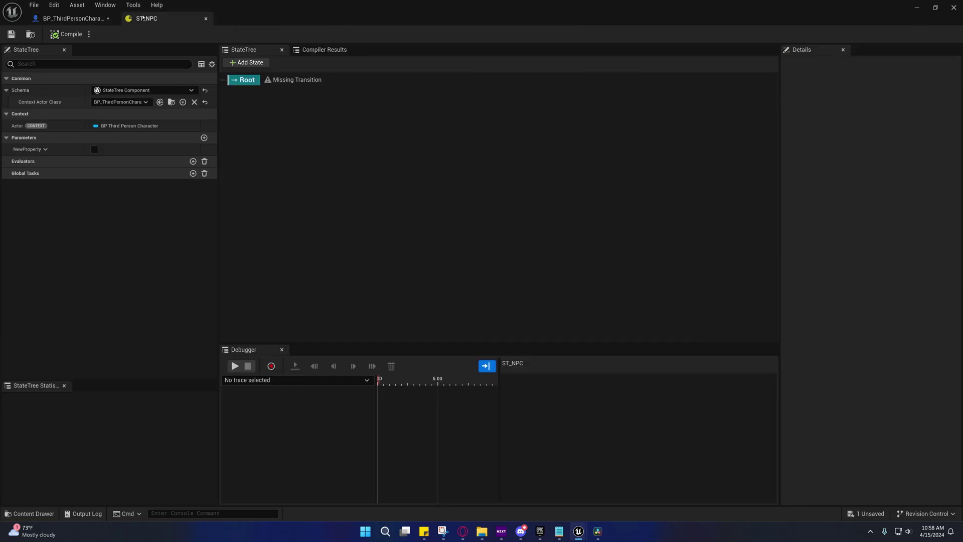
left_click(44, 150)
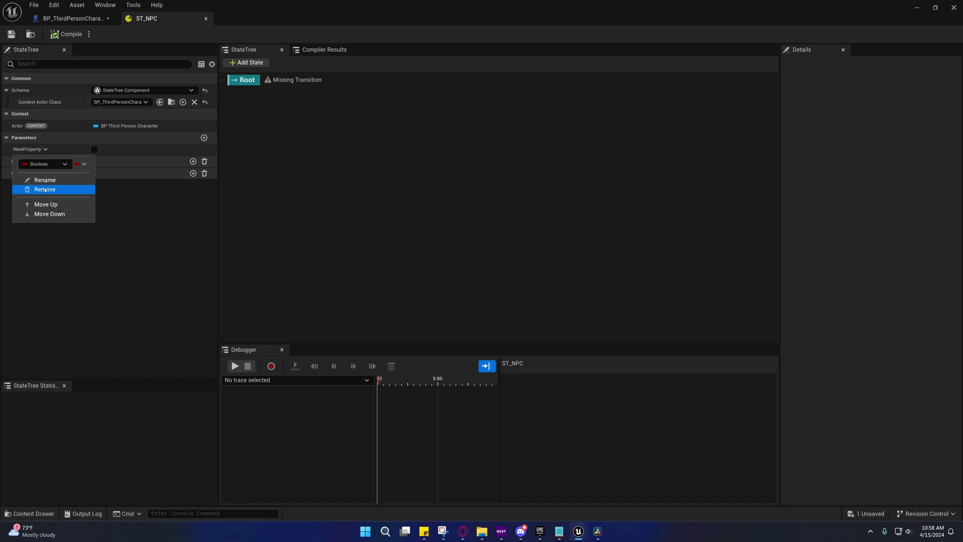
left_click(45, 189)
left_click(66, 34)
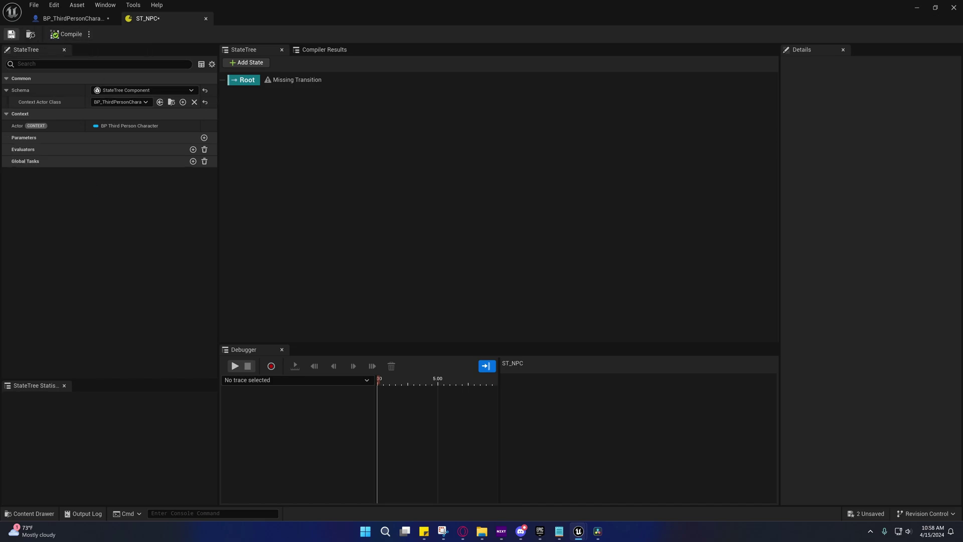
left_click(11, 34)
left_click(73, 18)
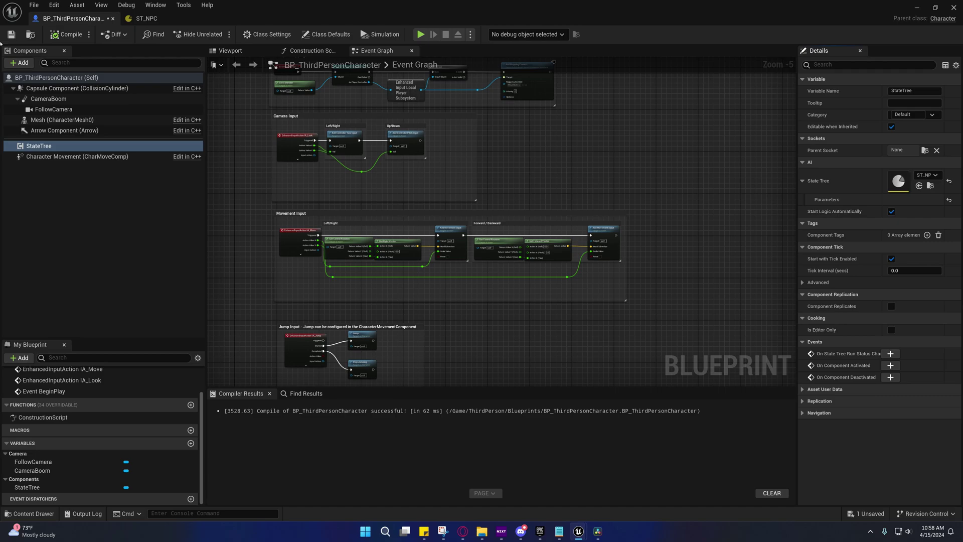
left_click(66, 34)
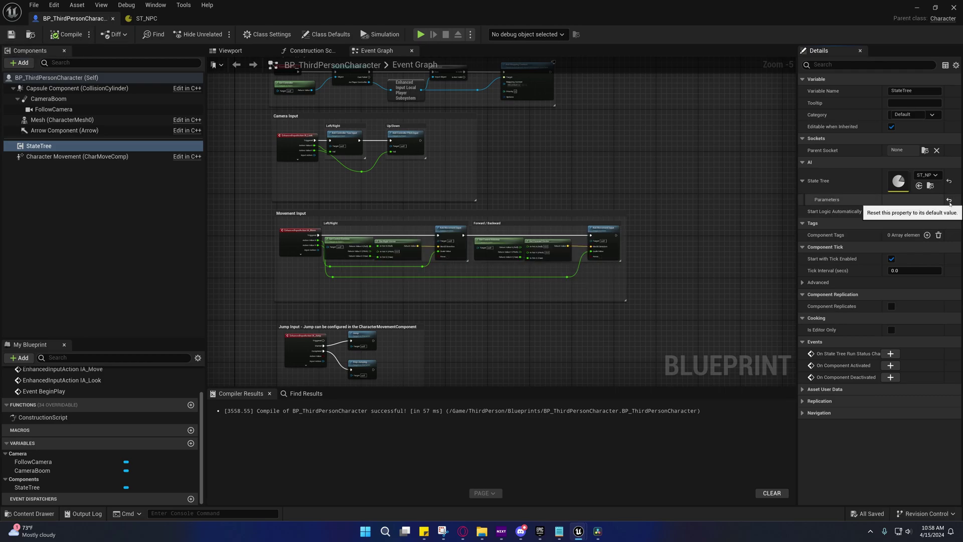
left_click(949, 199)
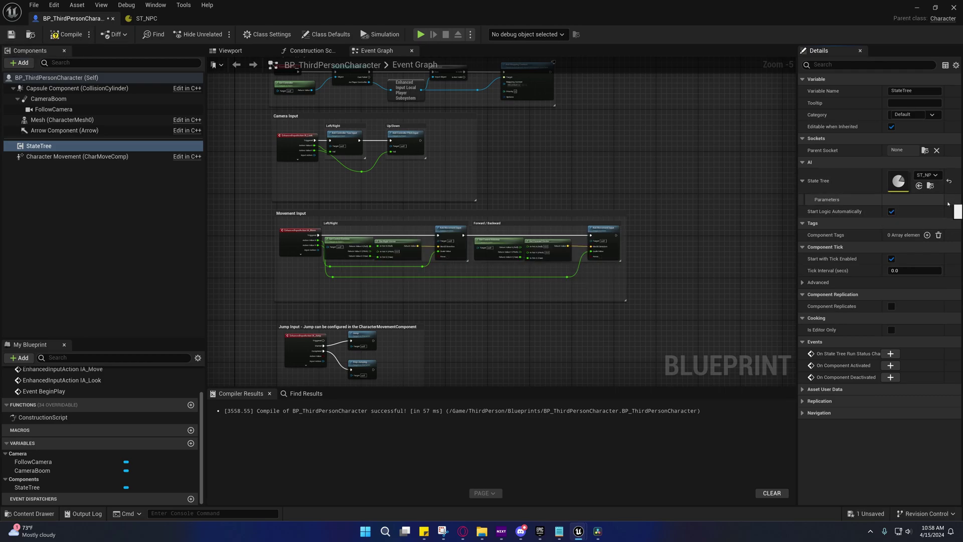
left_click(66, 35)
left_click(12, 35)
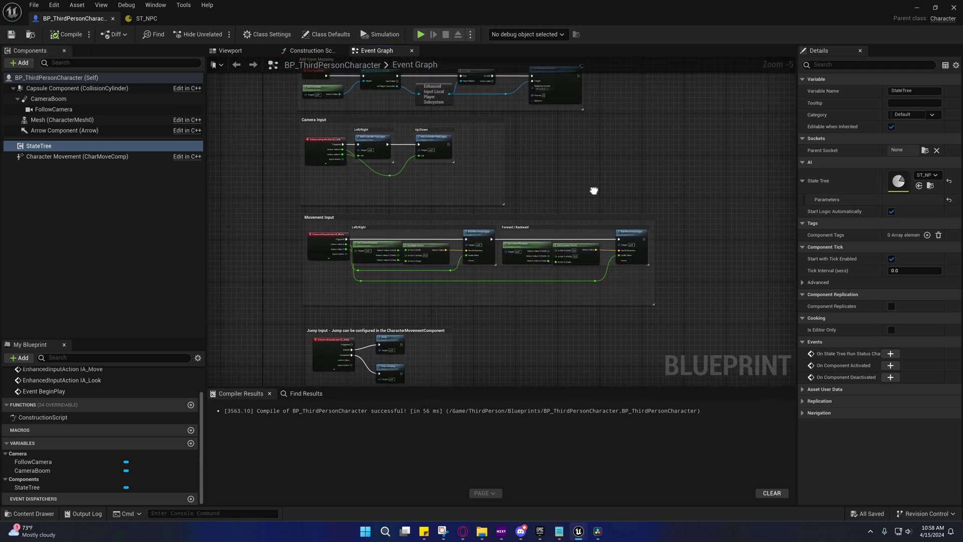
right_click_drag(569, 172, 556, 323)
scroll(371, 279, "up", 4)
scroll(371, 279, "up", 2)
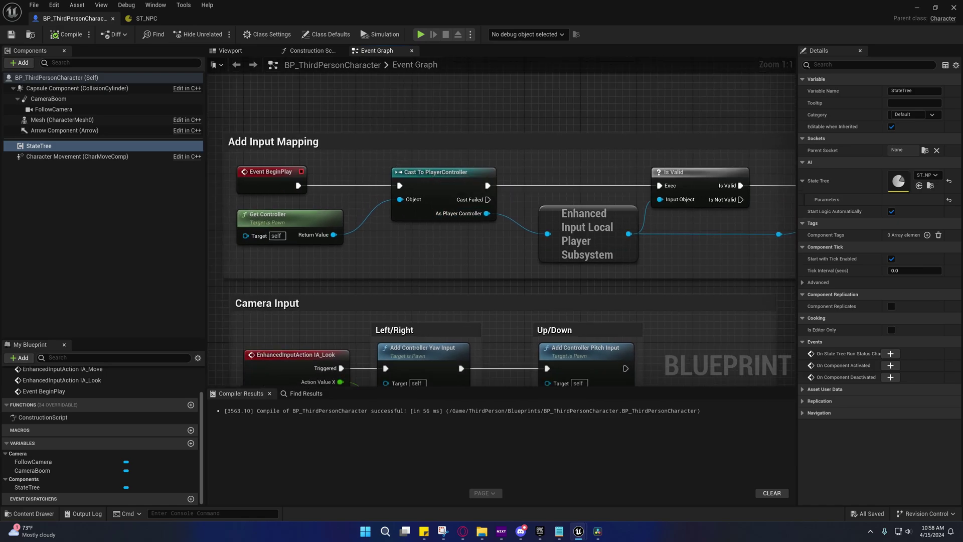
right_click_drag(481, 200, 392, 179)
left_click_drag(398, 178, 450, 197)
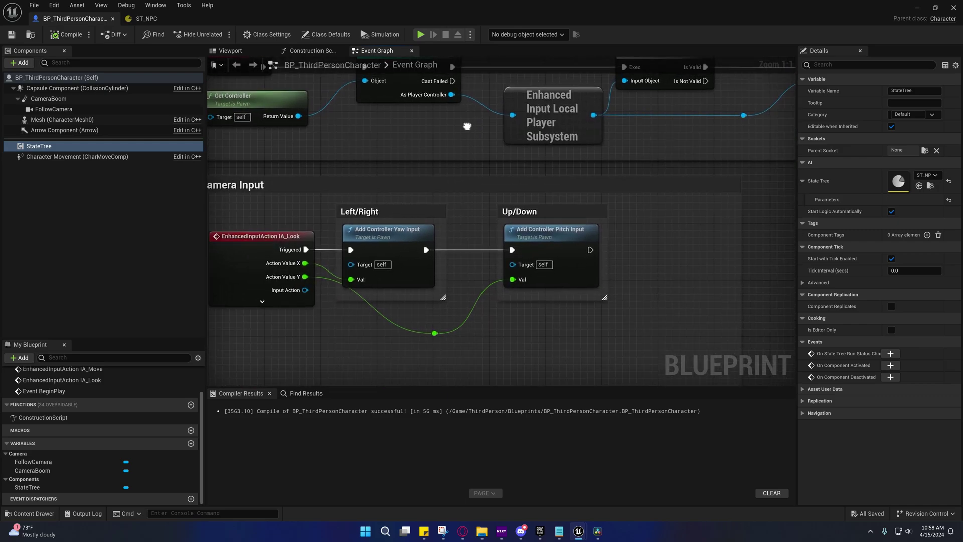
scroll(467, 126, "down", 4)
right_click_drag(531, 180, 529, 120)
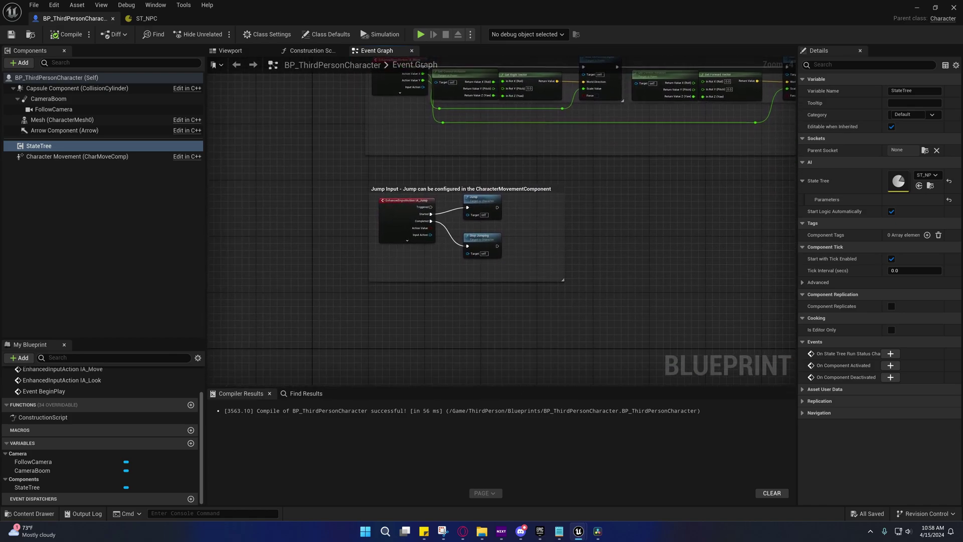
right_click_drag(447, 165, 447, 299)
right_click_drag(441, 105, 442, 230)
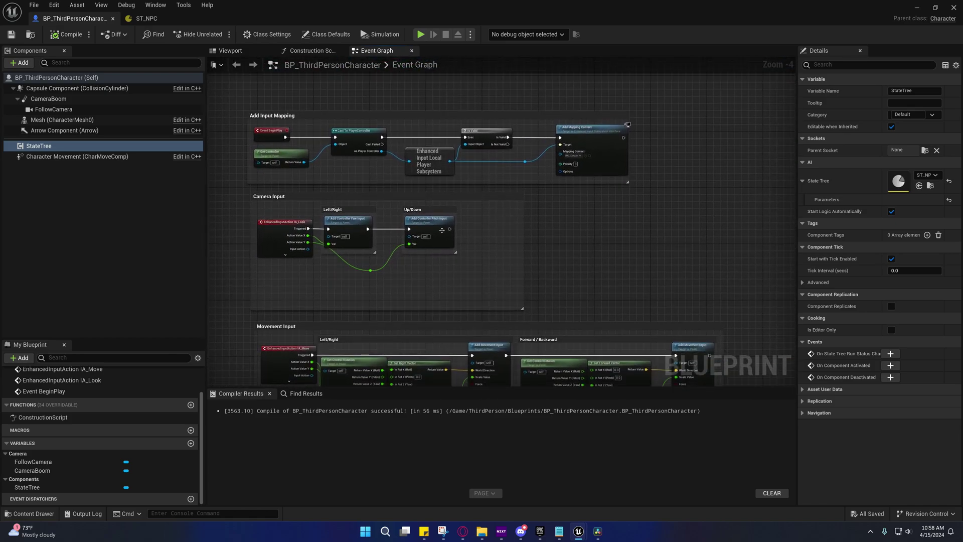
right_click_drag(449, 299, 480, 250)
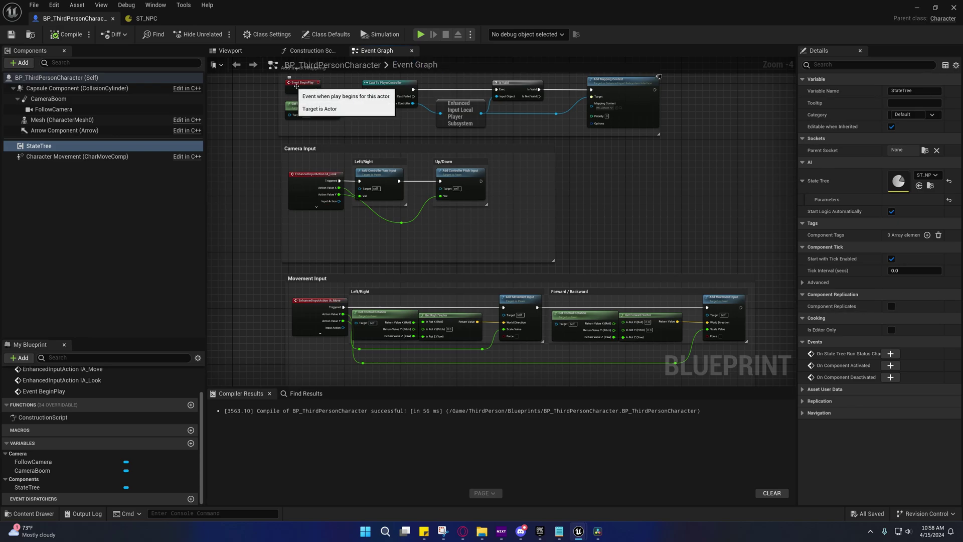
right_click_drag(544, 284, 567, 244)
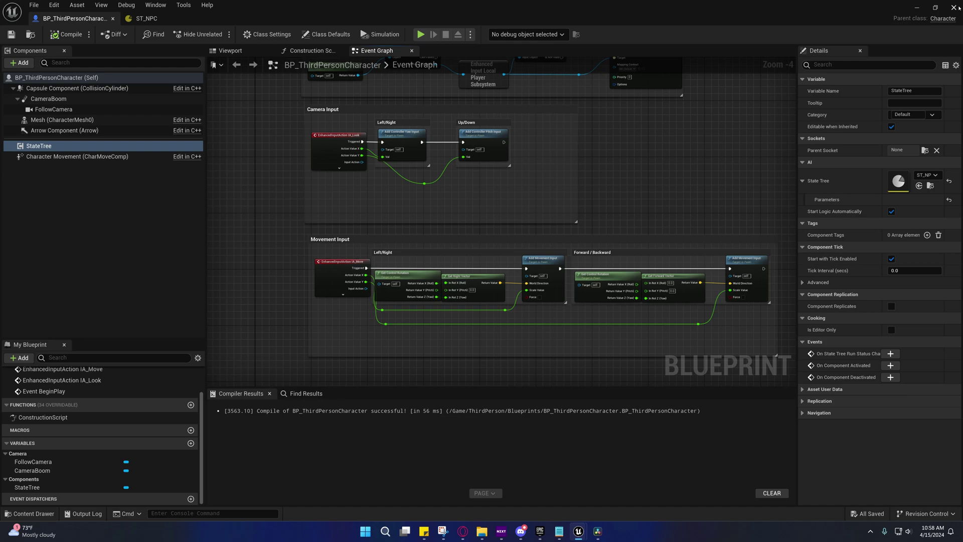
right_click_drag(302, 156, 295, 114)
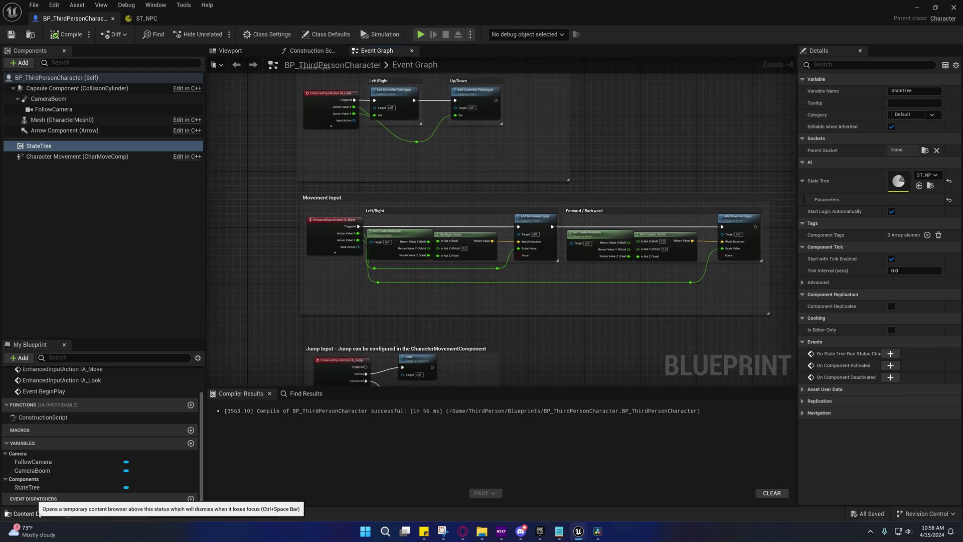
- Close BP_ThirdPersonCharacter and show the Content Drawer at ThirdPerson/NPC/StateTree, listing ST_NPC
left_click(953, 7)
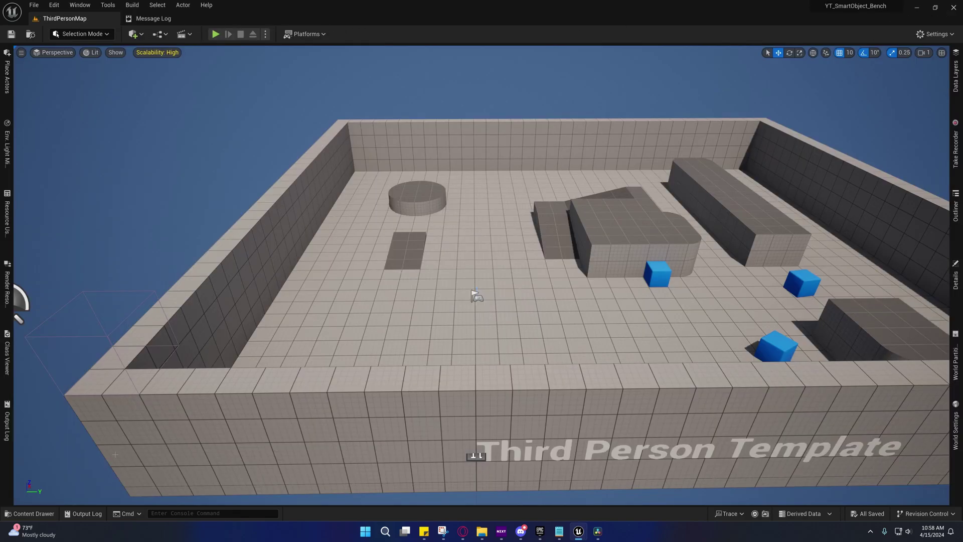
left_click(30, 513)
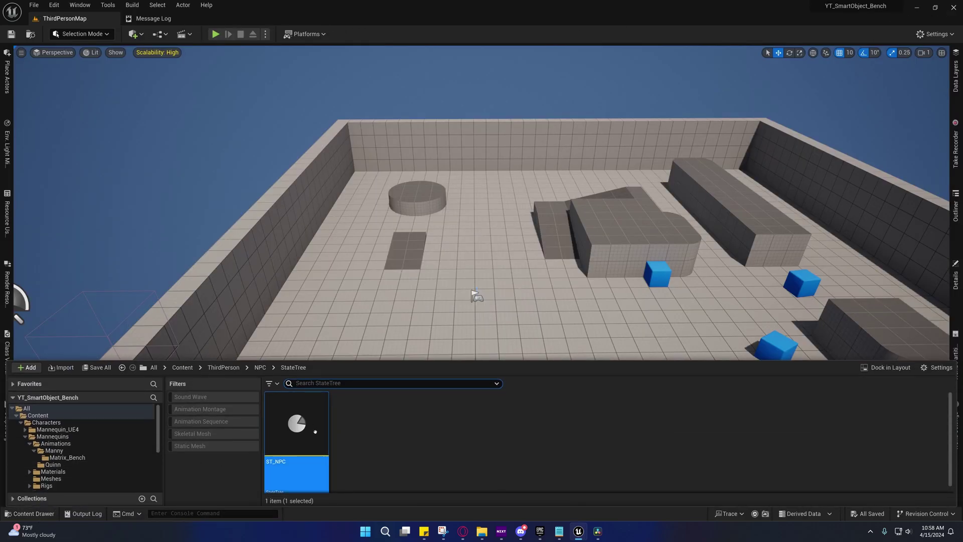
scroll(273, 418, "down", 1)
scroll(94, 464, "down", 1)
scroll(94, 464, "down", 4)
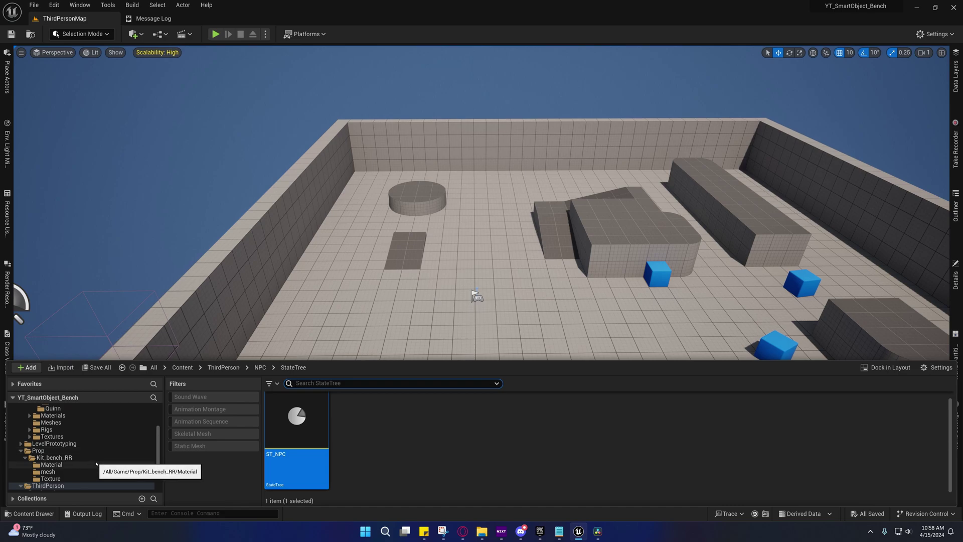